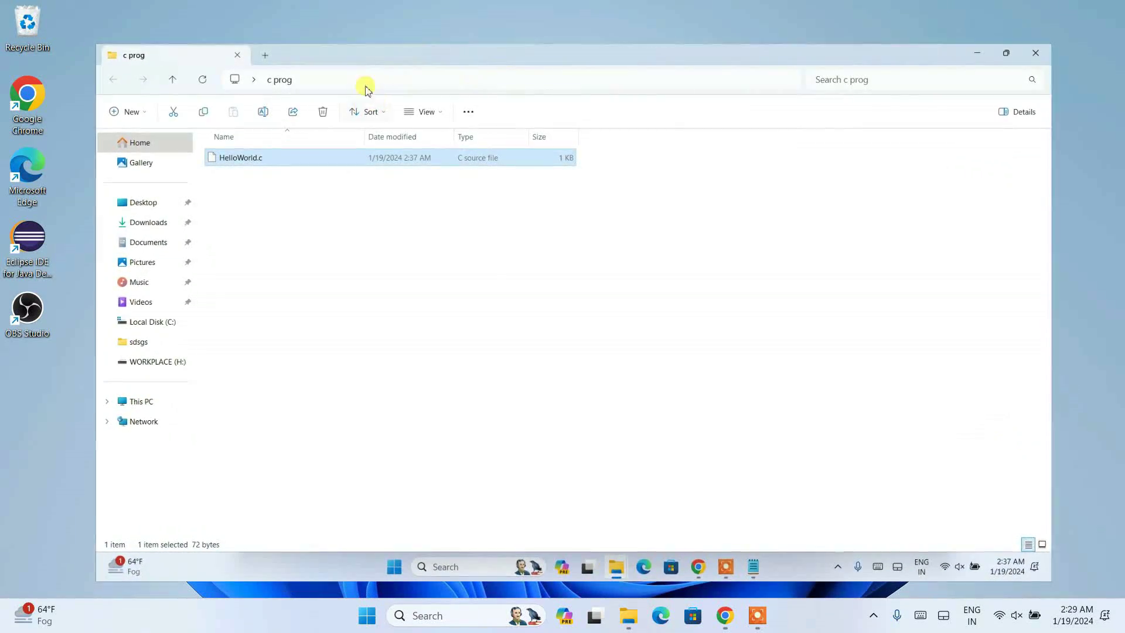
Step: Open a Command Prompt in the c prog folder by entering cmd in the address bar, then move it aside
{"action": "left_click", "coordinate": [420, 79]}
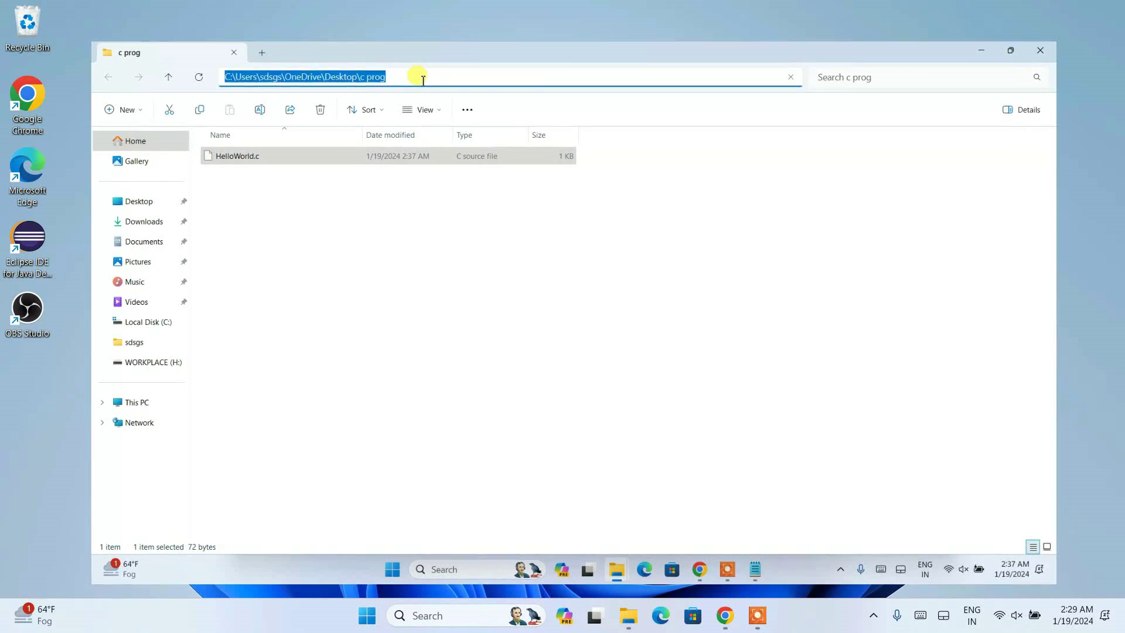
{"action": "type", "text": "cmd"}
{"action": "key", "text": "Return"}
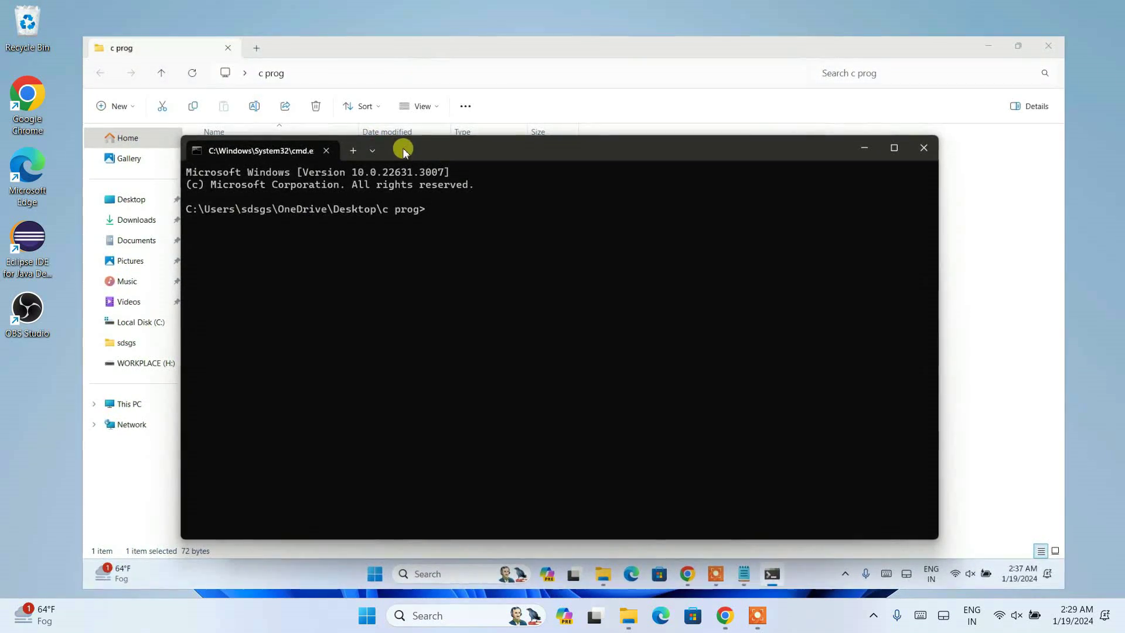
{"action": "left_click_drag", "start_coordinate": [403, 148], "coordinate": [574, 206]}
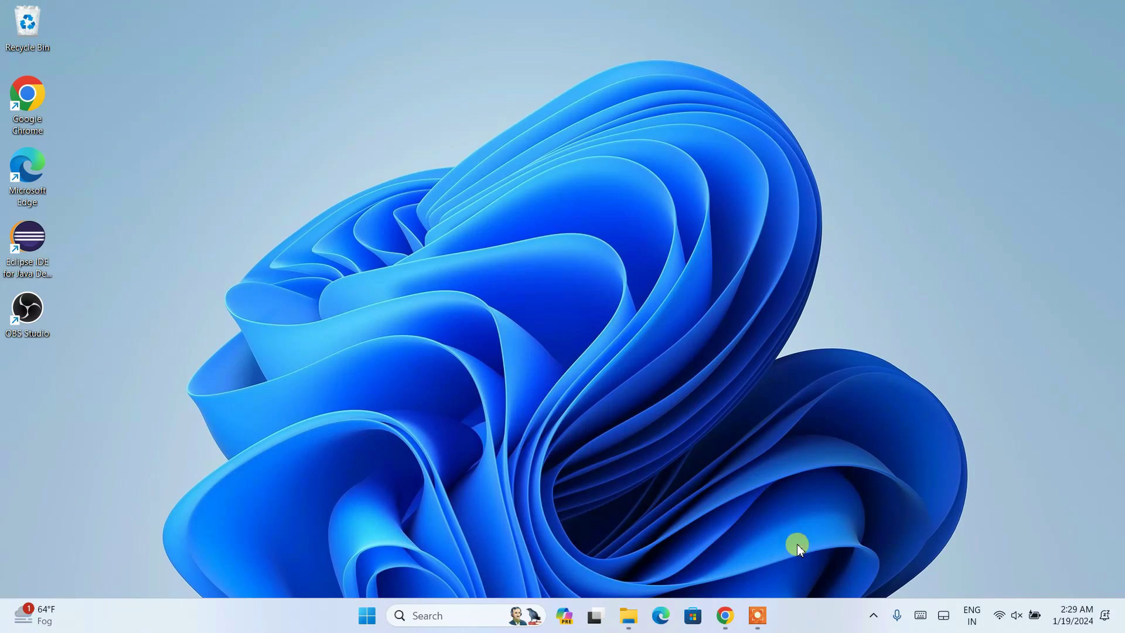
Step: Search Google for 'mingw w64 download' and open the SourceForge MinGW-w64 project page
{"action": "left_click", "coordinate": [725, 612]}
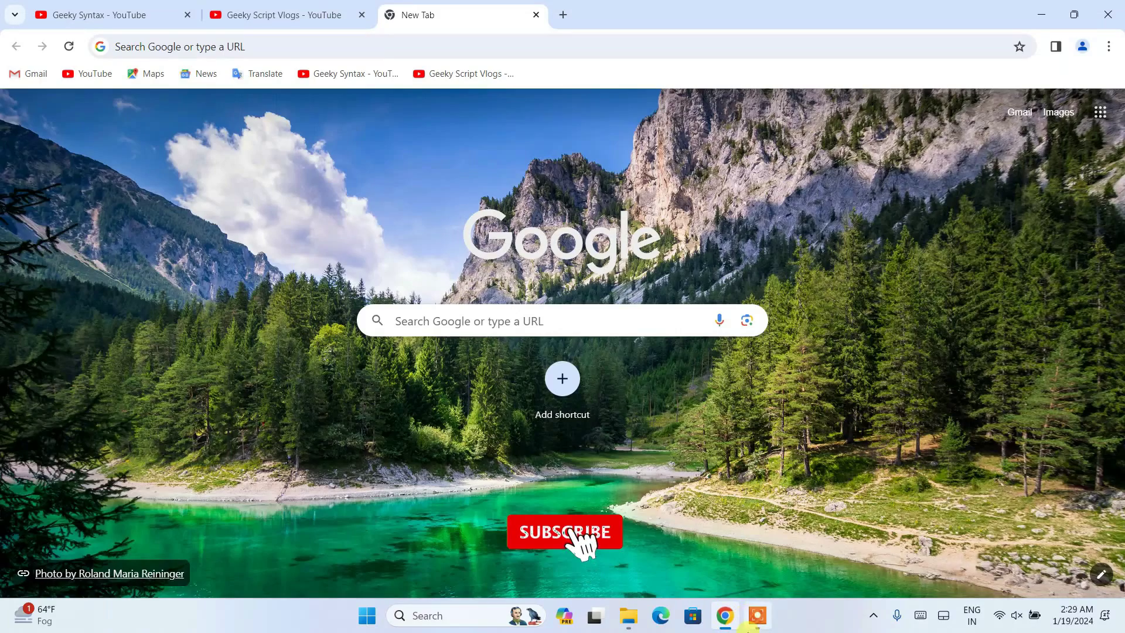
{"action": "left_click", "coordinate": [624, 55]}
{"action": "type", "text": "mi"}
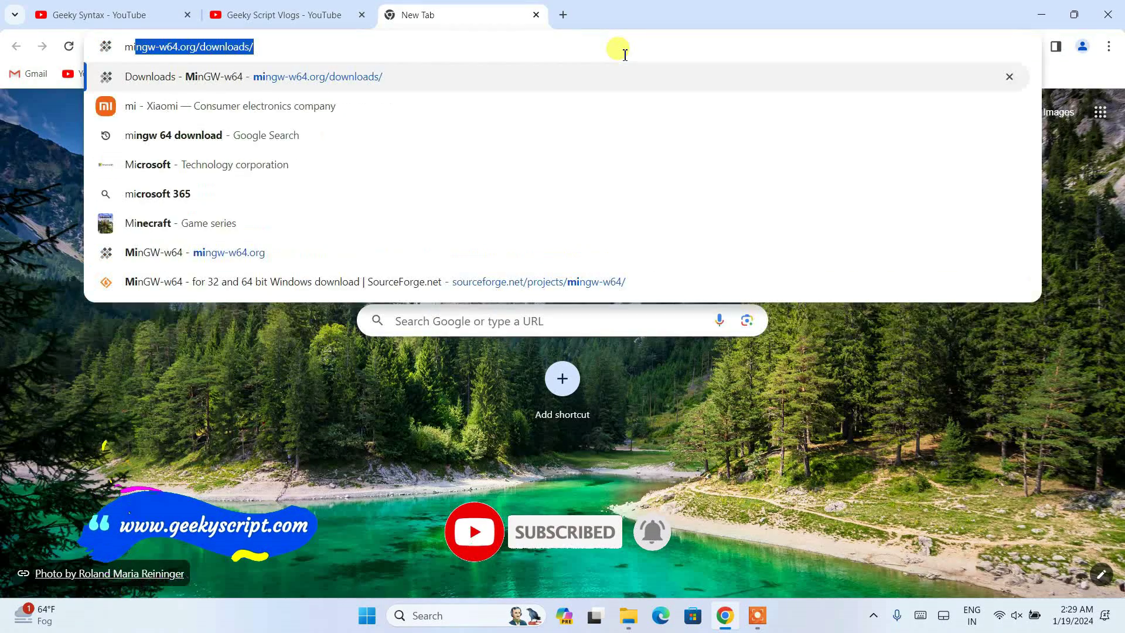
{"action": "type", "text": "ngw64"}
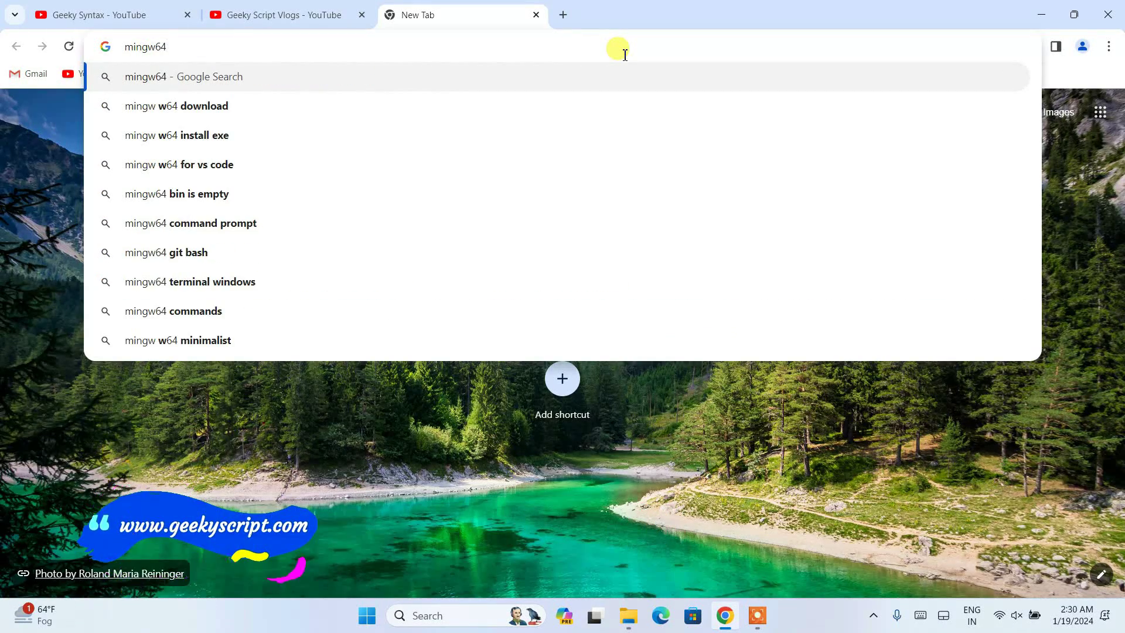
{"action": "key", "text": "Down"}
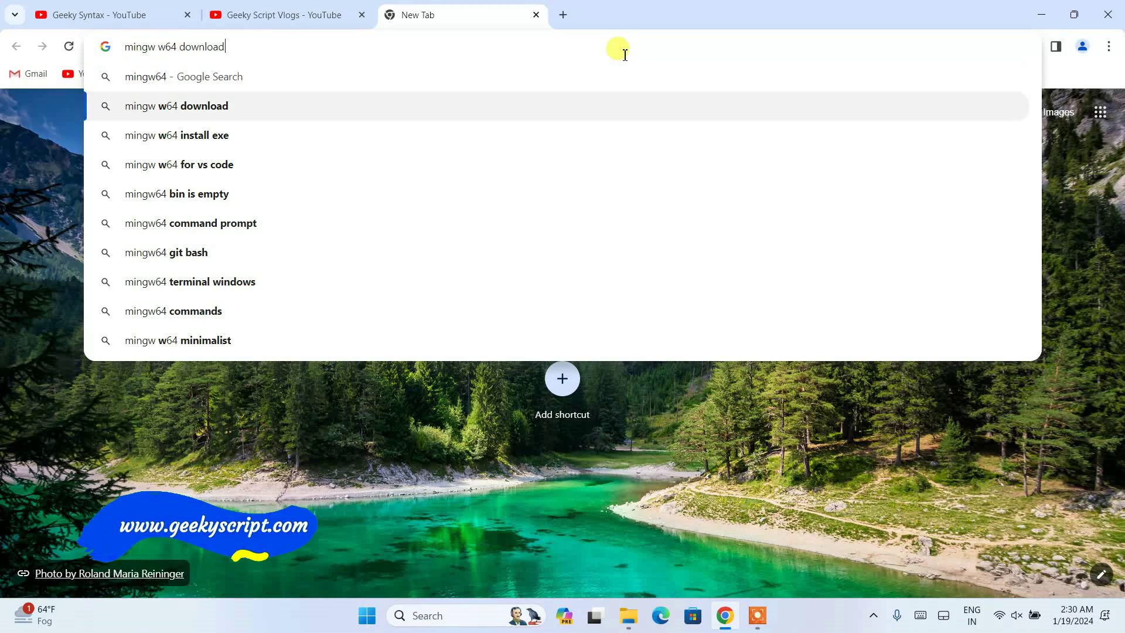
{"action": "key", "text": "Return"}
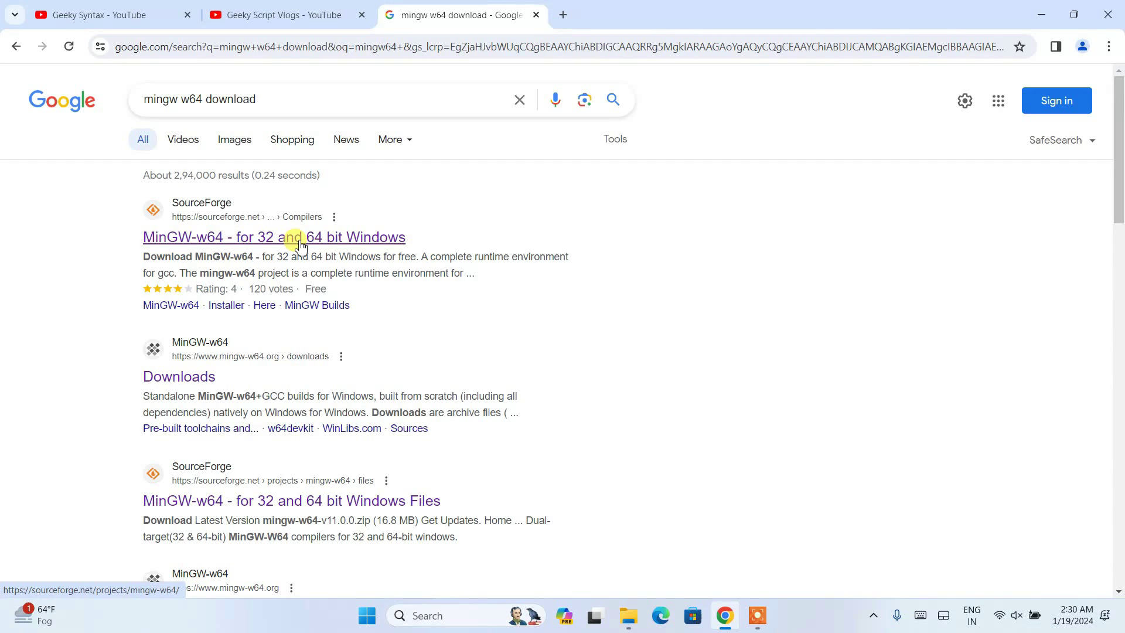
{"action": "left_click", "coordinate": [358, 243]}
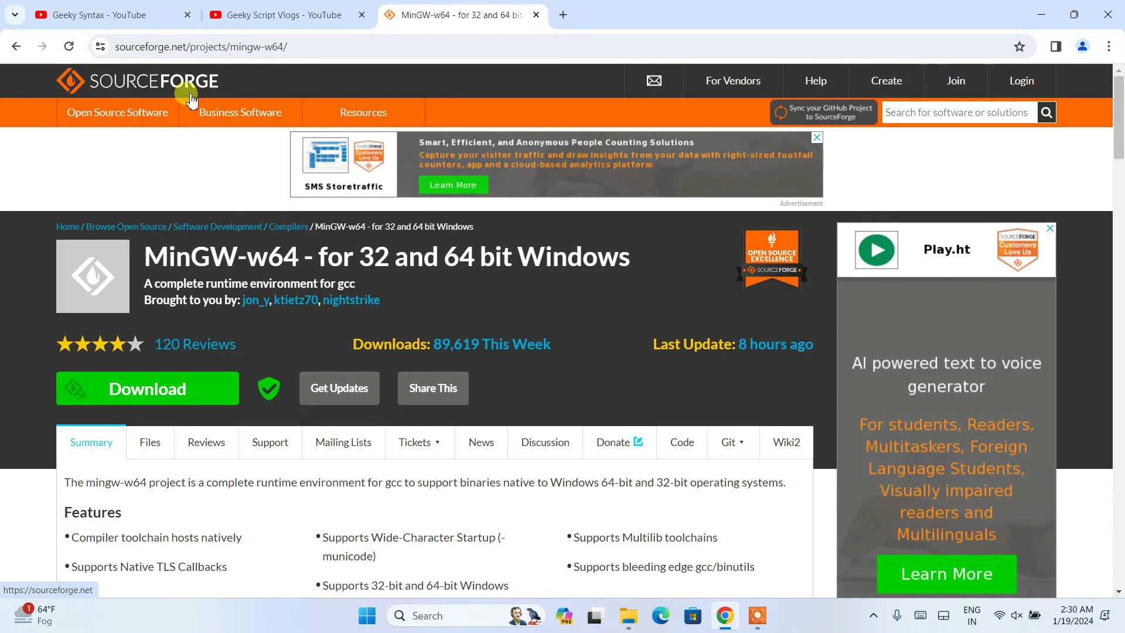
Step: Open the Files list of the SourceForge MinGW-w64 project
{"action": "left_click", "coordinate": [332, 45]}
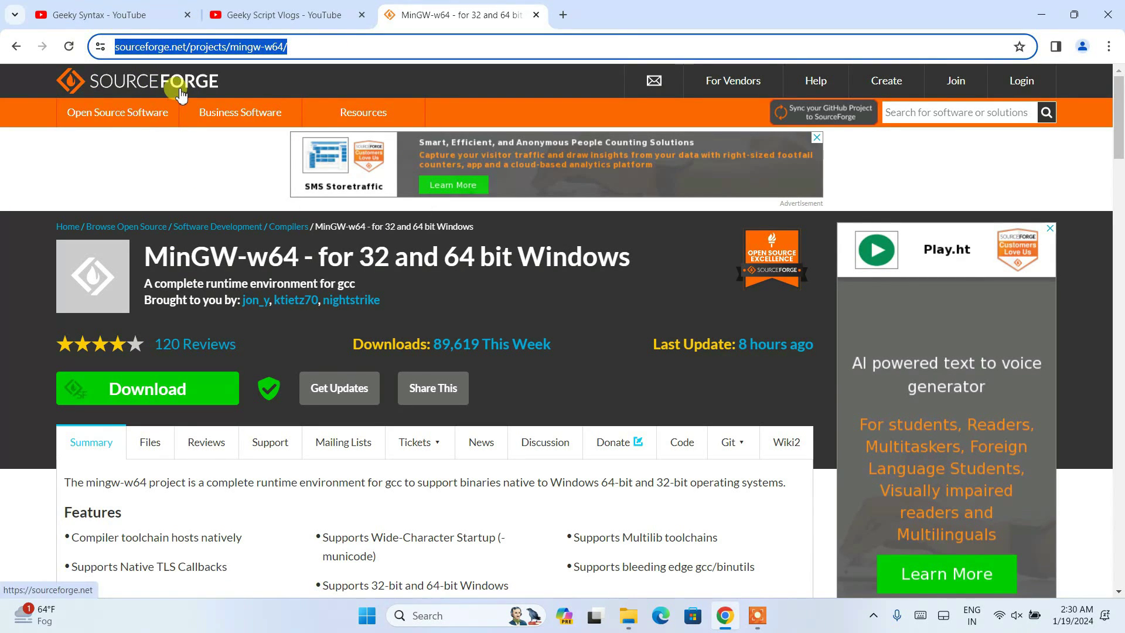
{"action": "left_click", "coordinate": [446, 298]}
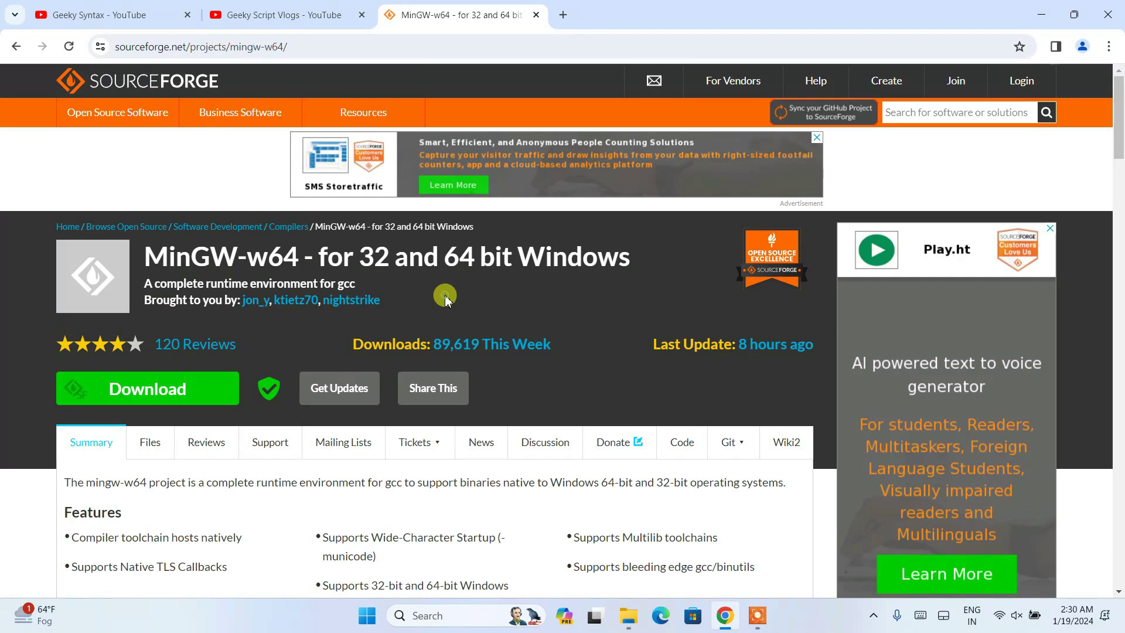
{"action": "left_click_drag", "start_coordinate": [146, 255], "coordinate": [249, 256]}
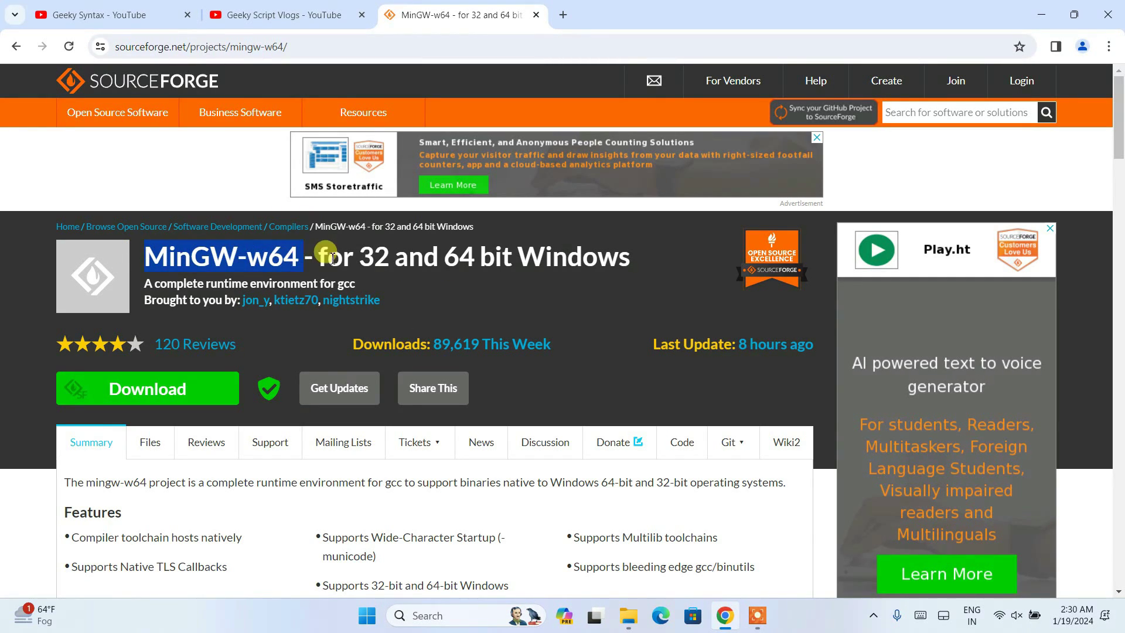
{"action": "left_click_drag", "start_coordinate": [398, 262], "coordinate": [599, 267]}
{"action": "scroll", "coordinate": [643, 271], "scroll_direction": "down", "scroll_amount": 1}
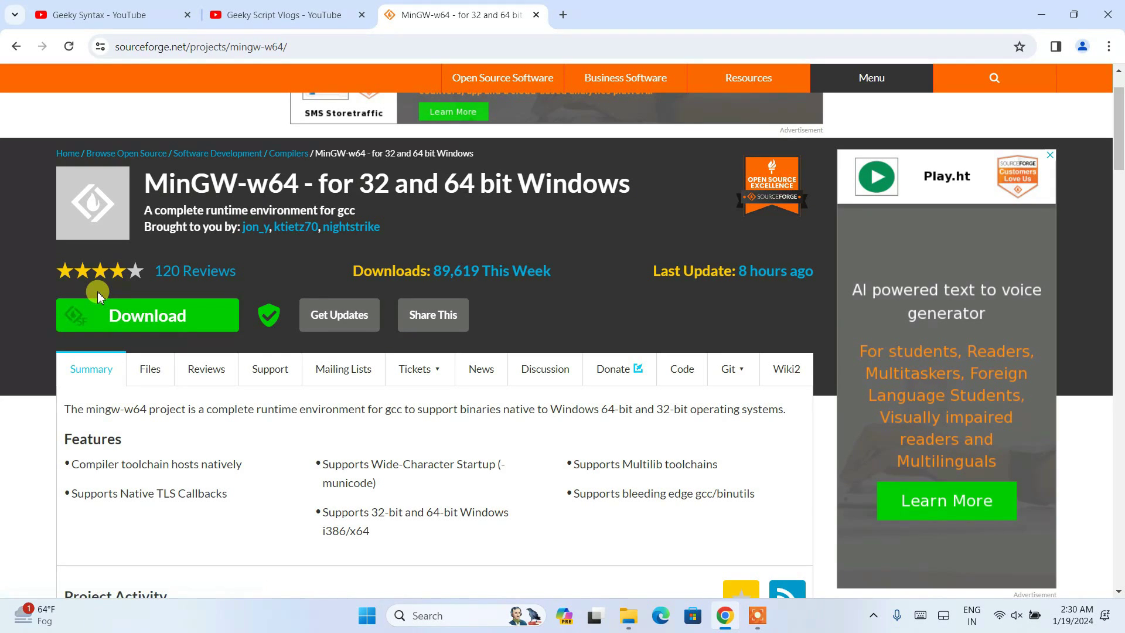
{"action": "left_click", "coordinate": [151, 376]}
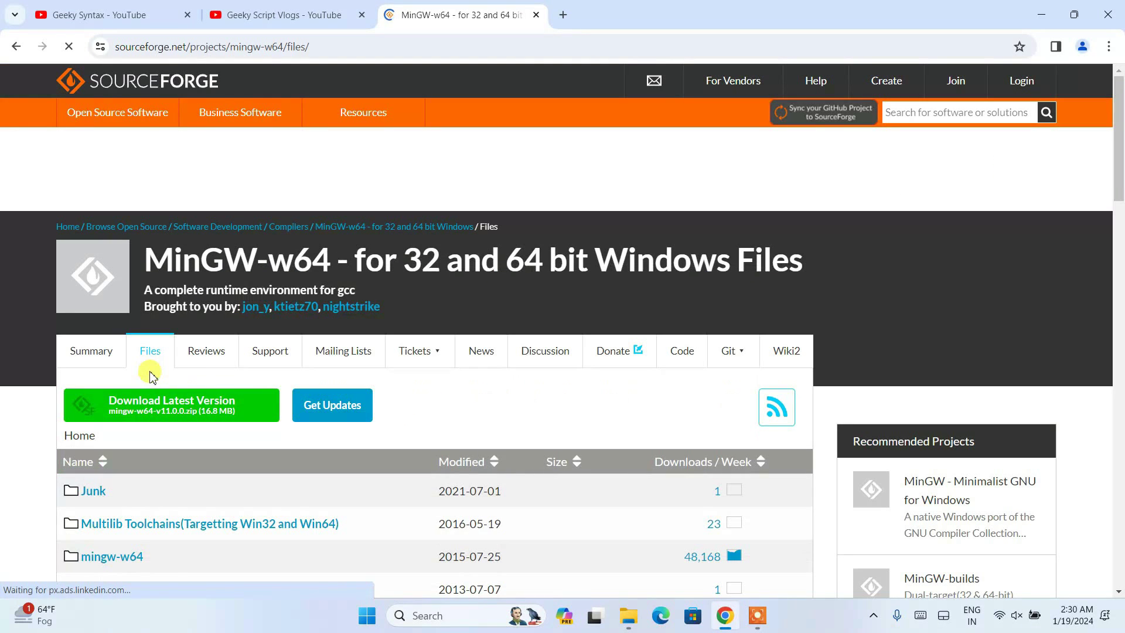
Step: Find the MinGW-W64 GCC-8.1.0 section and download its x86_64-posix-seh build
{"action": "mouse_move", "coordinate": [415, 344]}
{"action": "scroll", "coordinate": [402, 334], "scroll_direction": "down", "scroll_amount": 3}
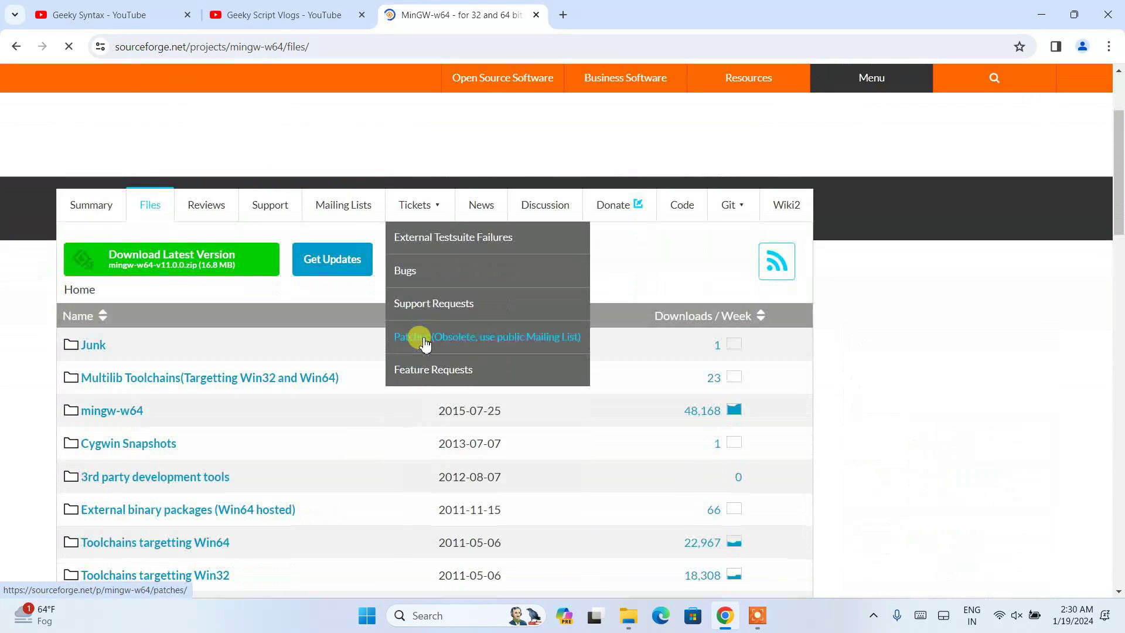
{"action": "scroll", "coordinate": [124, 199], "scroll_direction": "down", "scroll_amount": 2}
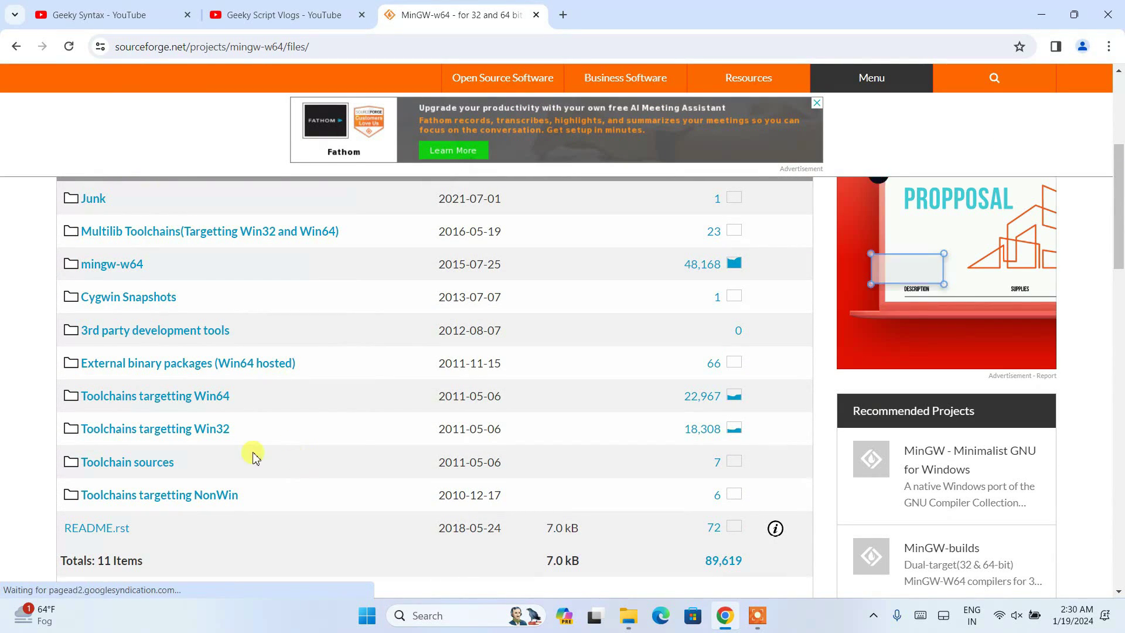
{"action": "scroll", "coordinate": [352, 389], "scroll_direction": "down", "scroll_amount": 2}
{"action": "scroll", "coordinate": [350, 391], "scroll_direction": "down", "scroll_amount": 5}
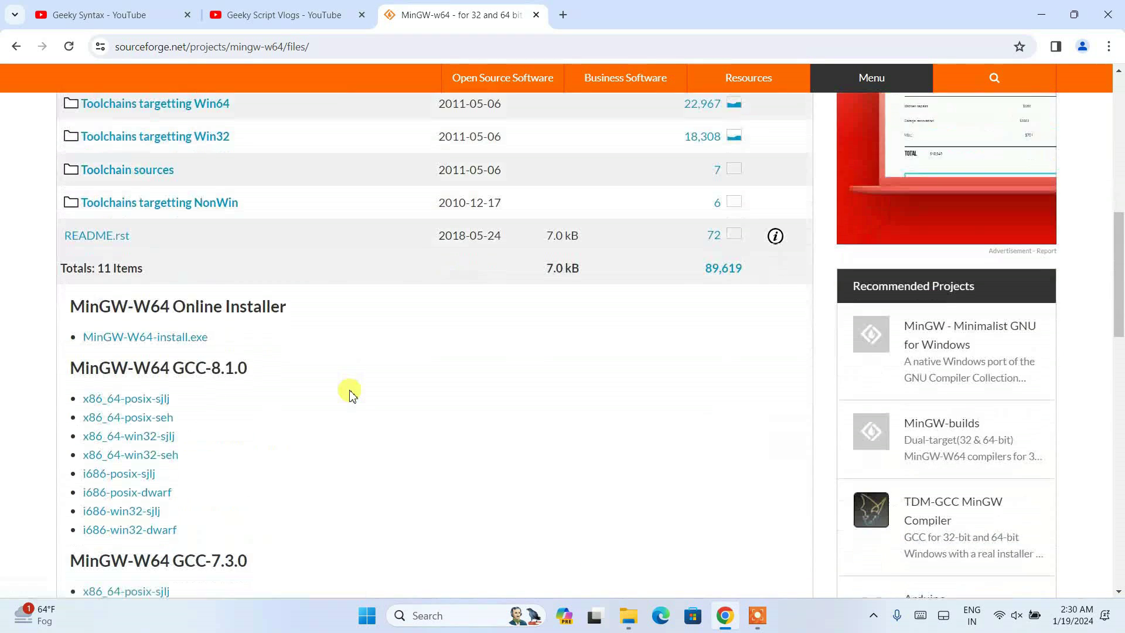
{"action": "left_click_drag", "start_coordinate": [69, 218], "coordinate": [221, 221]}
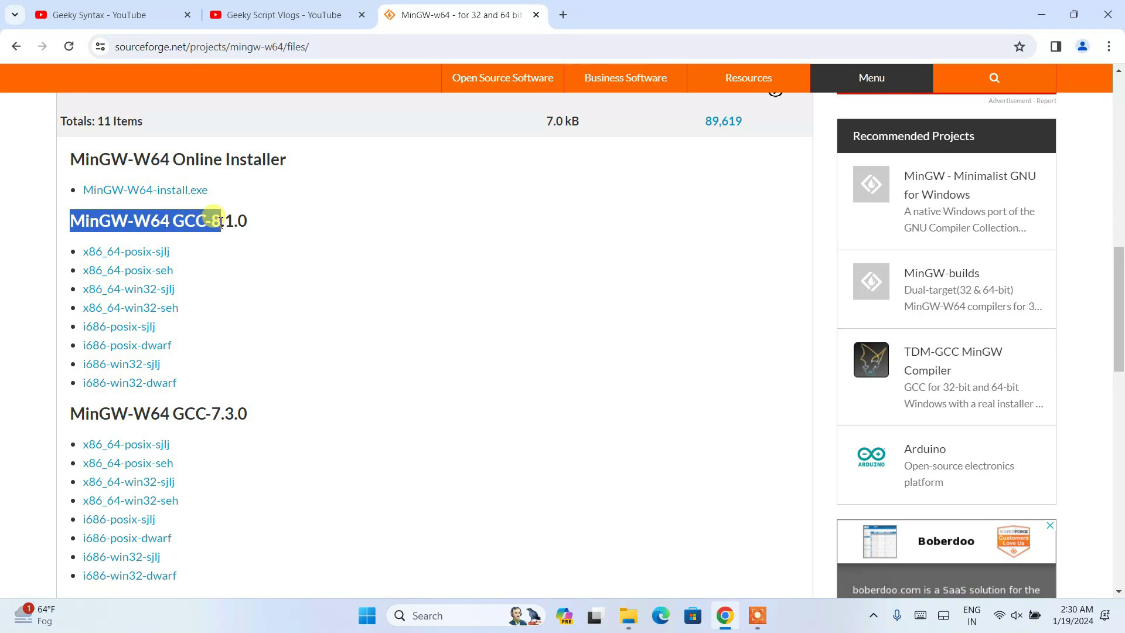
{"action": "left_click", "coordinate": [264, 224]}
{"action": "left_click_drag", "start_coordinate": [258, 227], "coordinate": [45, 217]}
{"action": "left_click", "coordinate": [261, 259]}
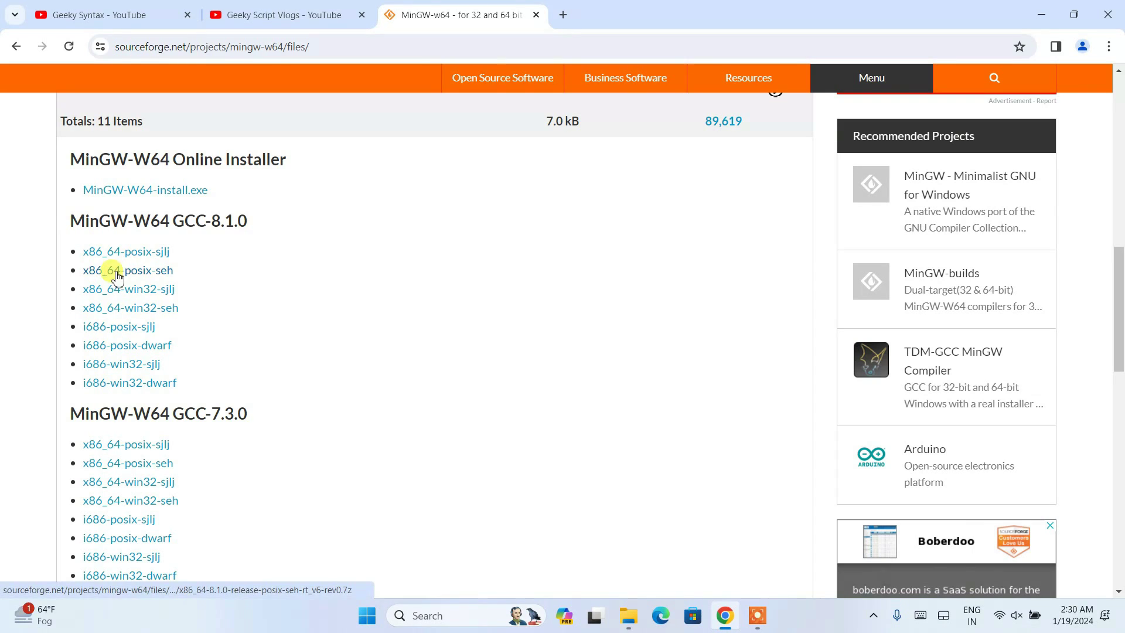
{"action": "left_click", "coordinate": [140, 273]}
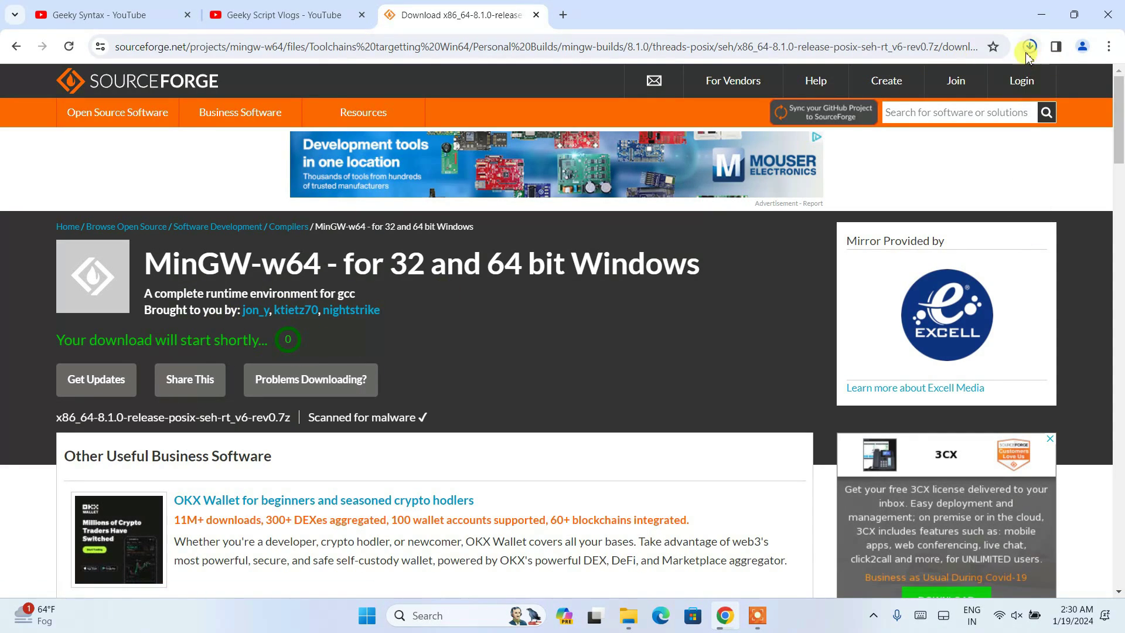
Step: Cancel the running download in Chrome's downloads panel and open the Software downloads folder
{"action": "left_click", "coordinate": [1030, 48]}
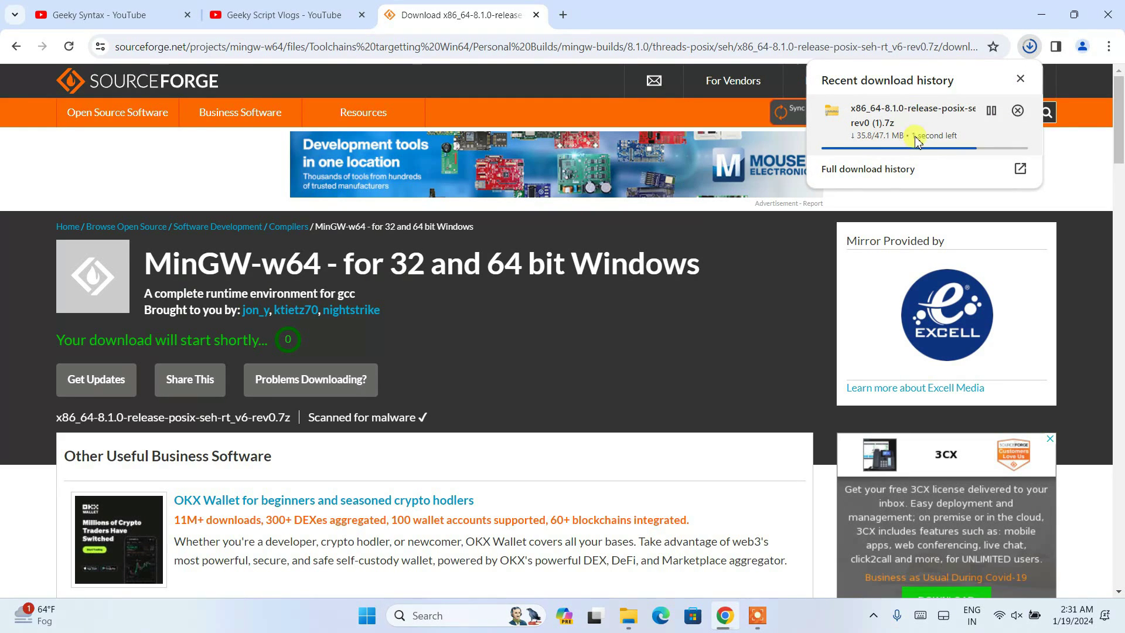
{"action": "left_click", "coordinate": [1019, 112]}
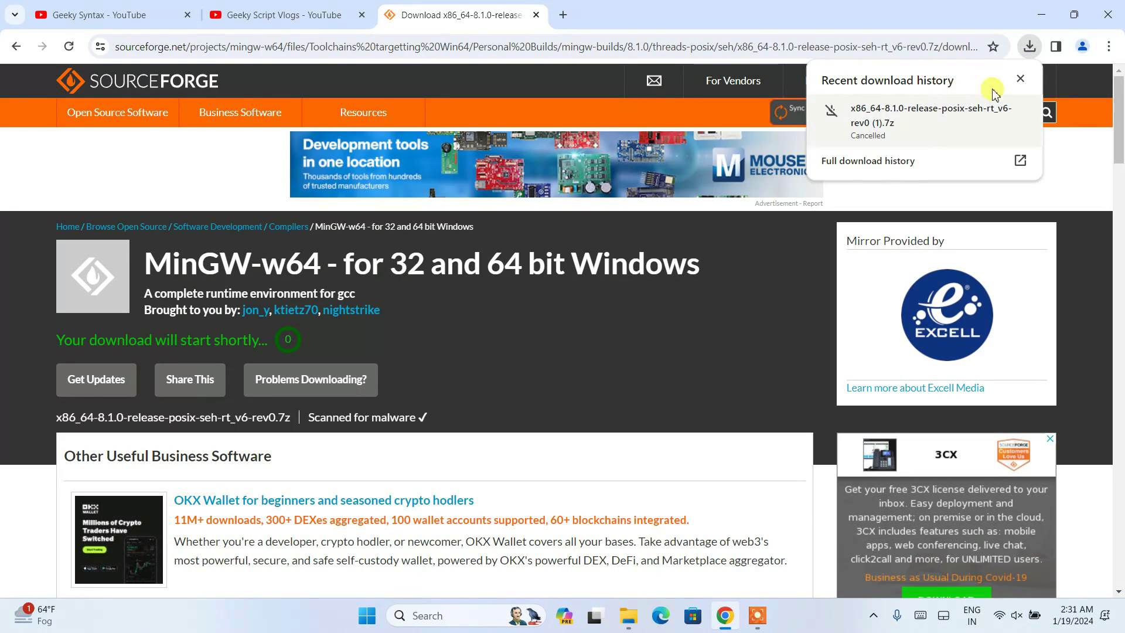
{"action": "left_click", "coordinate": [1039, 20]}
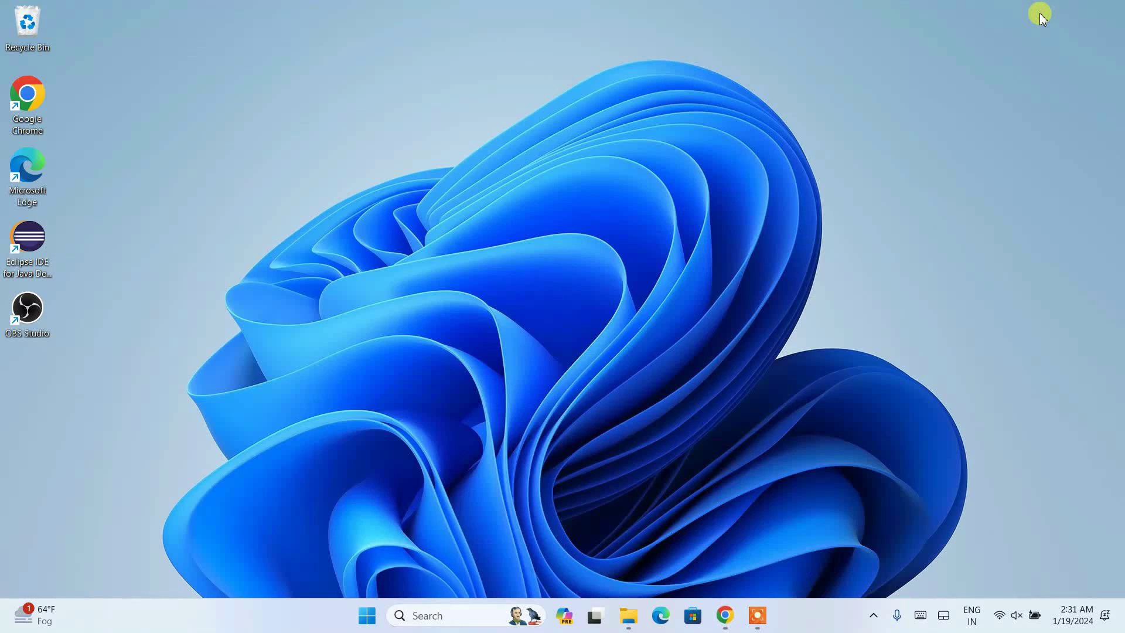
{"action": "left_click", "coordinate": [638, 620]}
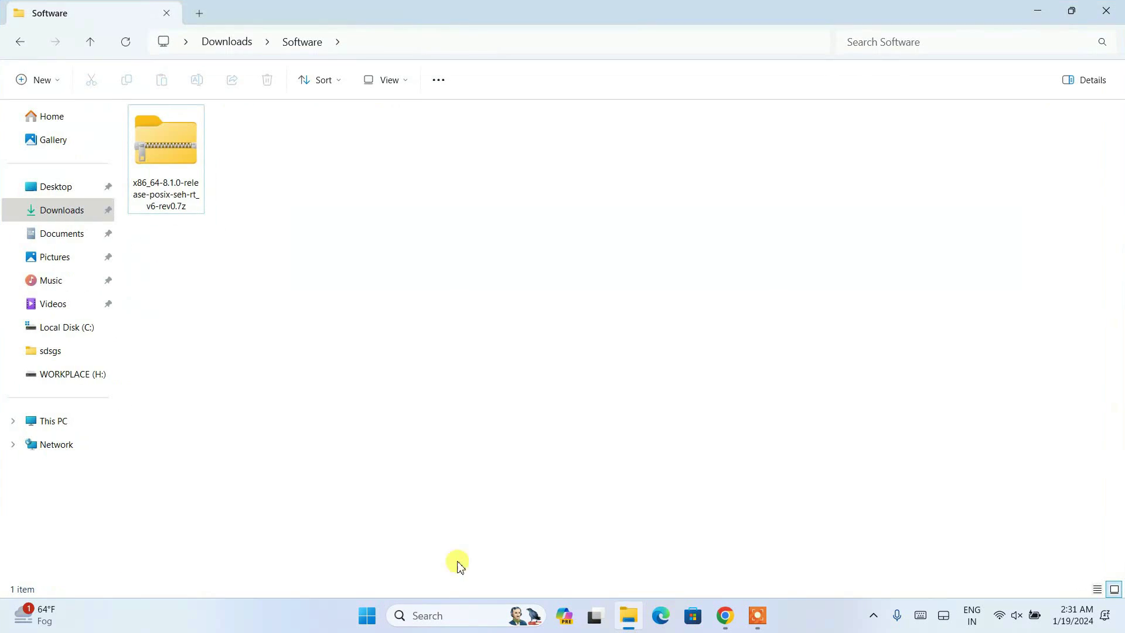
Step: Extract all of x86_64-8.1.0-release-posix-seh-rt_v6-rev0.7z into a new folder, then return to Chrome
{"action": "left_click", "coordinate": [155, 153]}
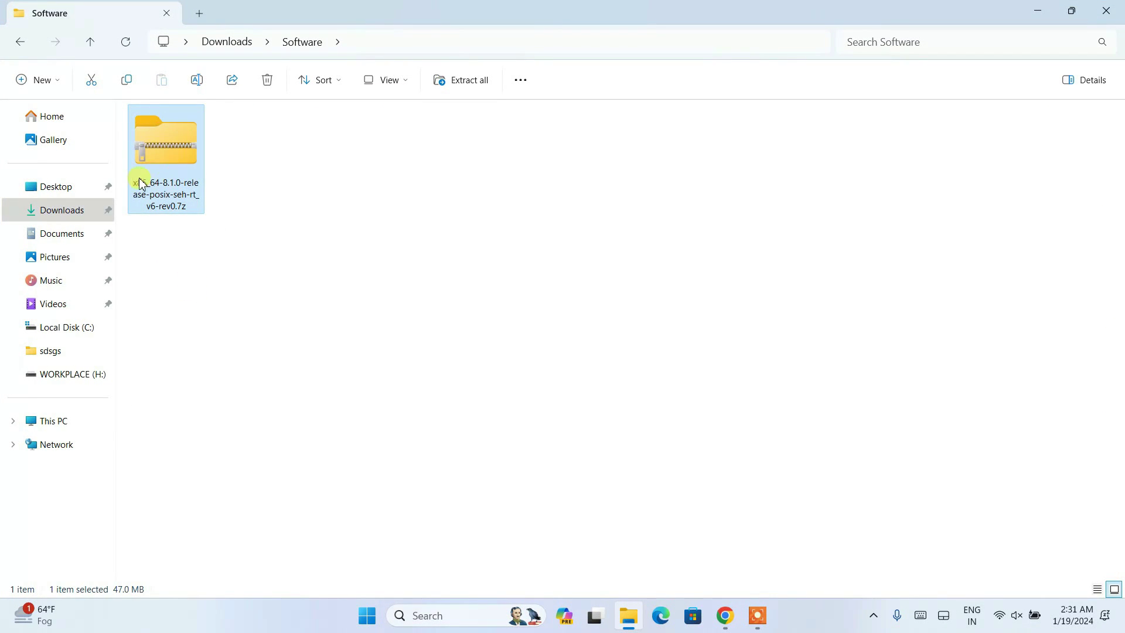
{"action": "right_click", "coordinate": [179, 167]}
{"action": "left_click", "coordinate": [228, 309]}
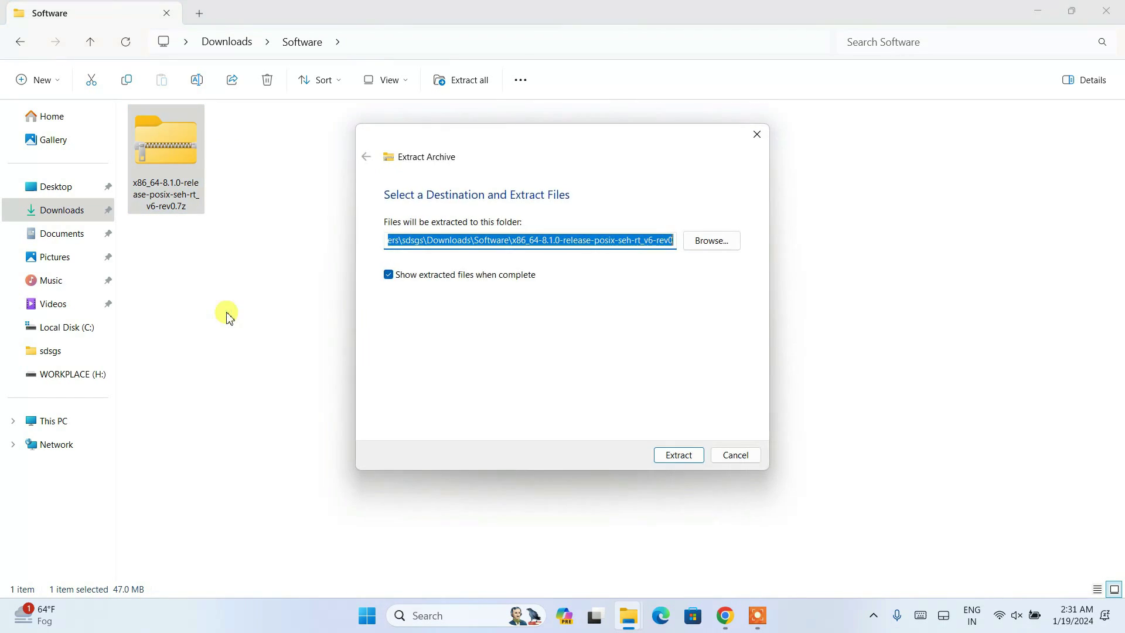
{"action": "left_click", "coordinate": [689, 463]}
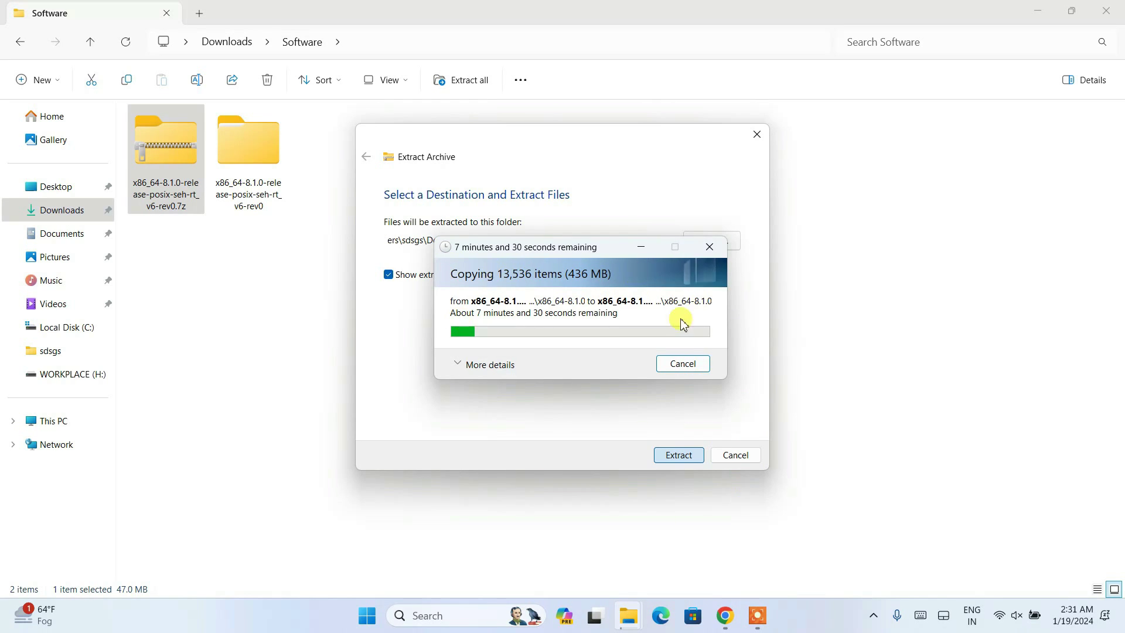
{"action": "left_click", "coordinate": [725, 613]}
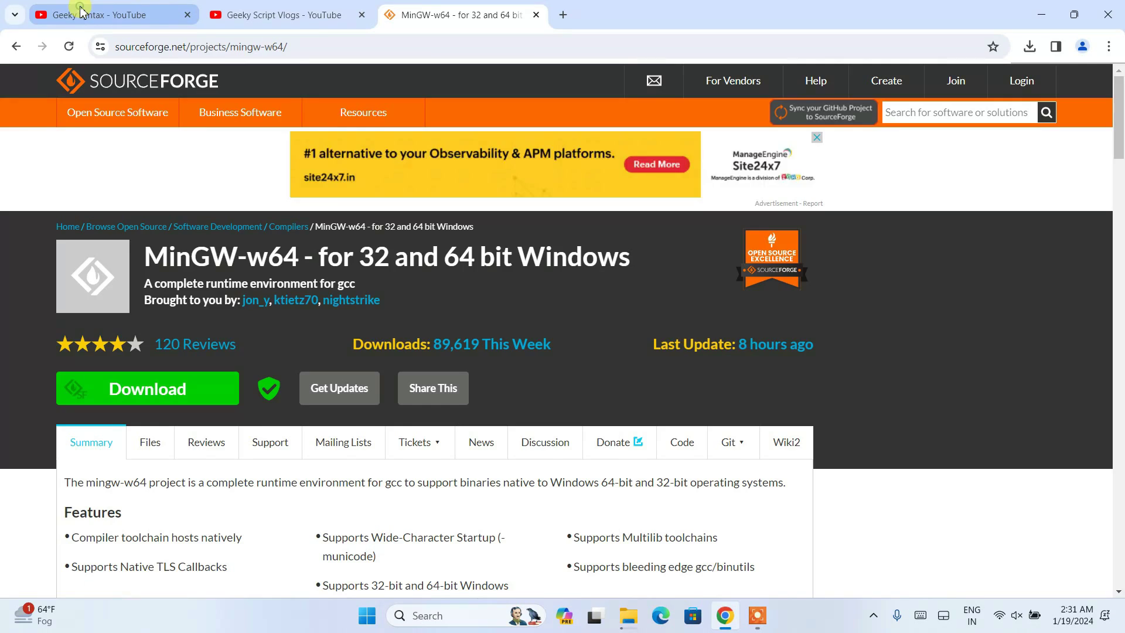
Step: Look over the Geeky Syntax and Geeky Script Vlogs YouTube channel pages, then minimize Chrome
{"action": "left_click", "coordinate": [79, 9]}
{"action": "left_click_drag", "start_coordinate": [392, 266], "coordinate": [603, 266]}
{"action": "left_click", "coordinate": [564, 274]}
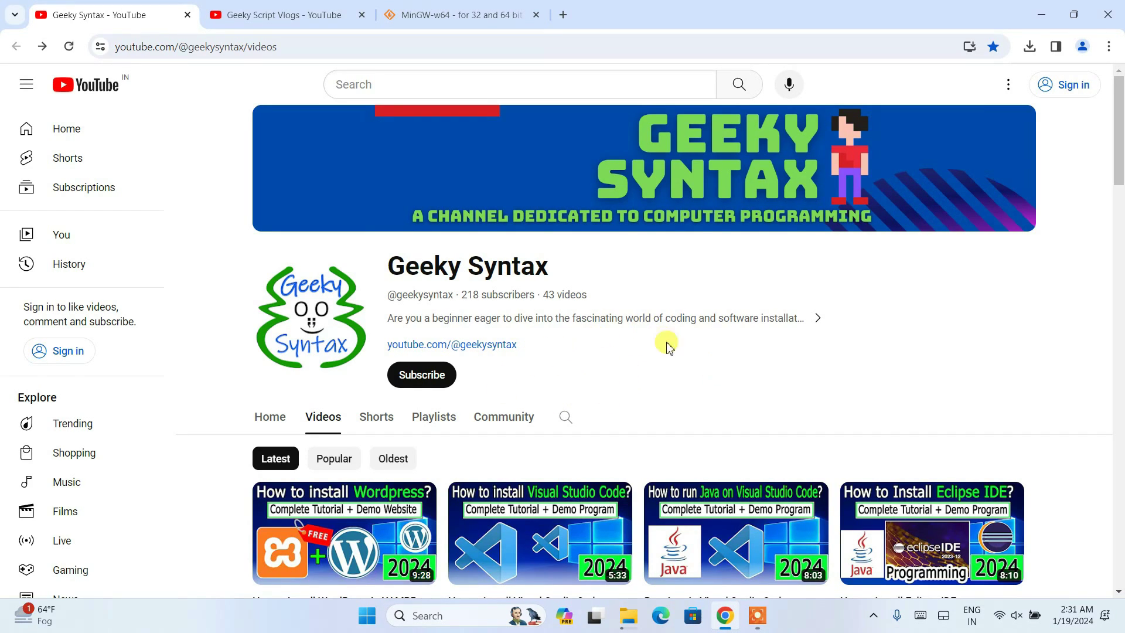
{"action": "left_click", "coordinate": [268, 18]}
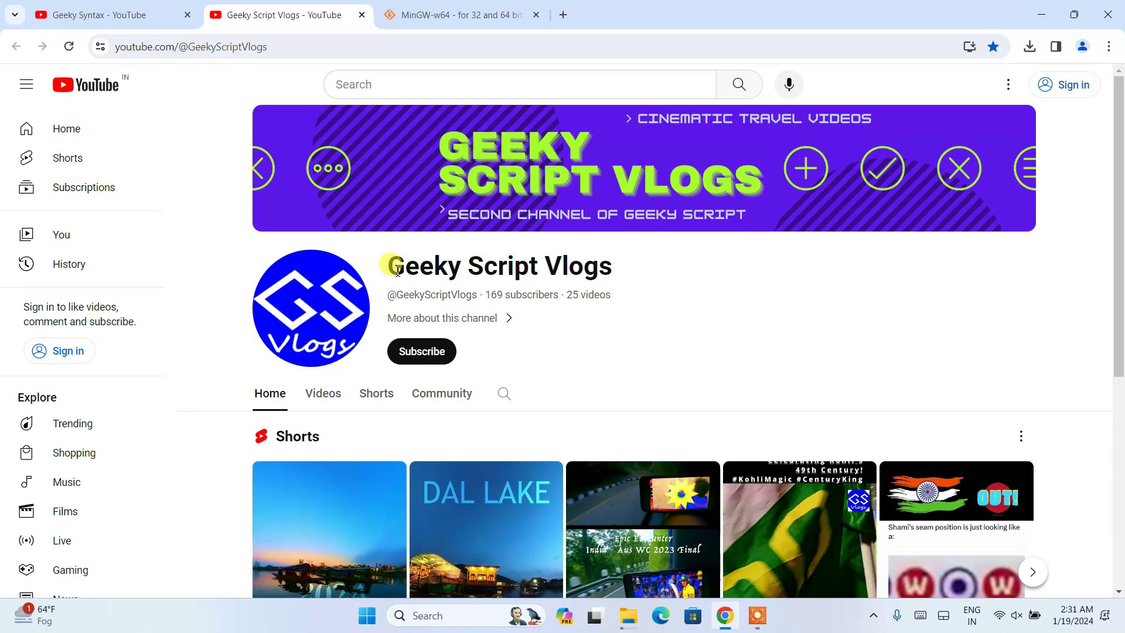
{"action": "left_click_drag", "start_coordinate": [415, 261], "coordinate": [729, 279]}
{"action": "left_click", "coordinate": [669, 300]}
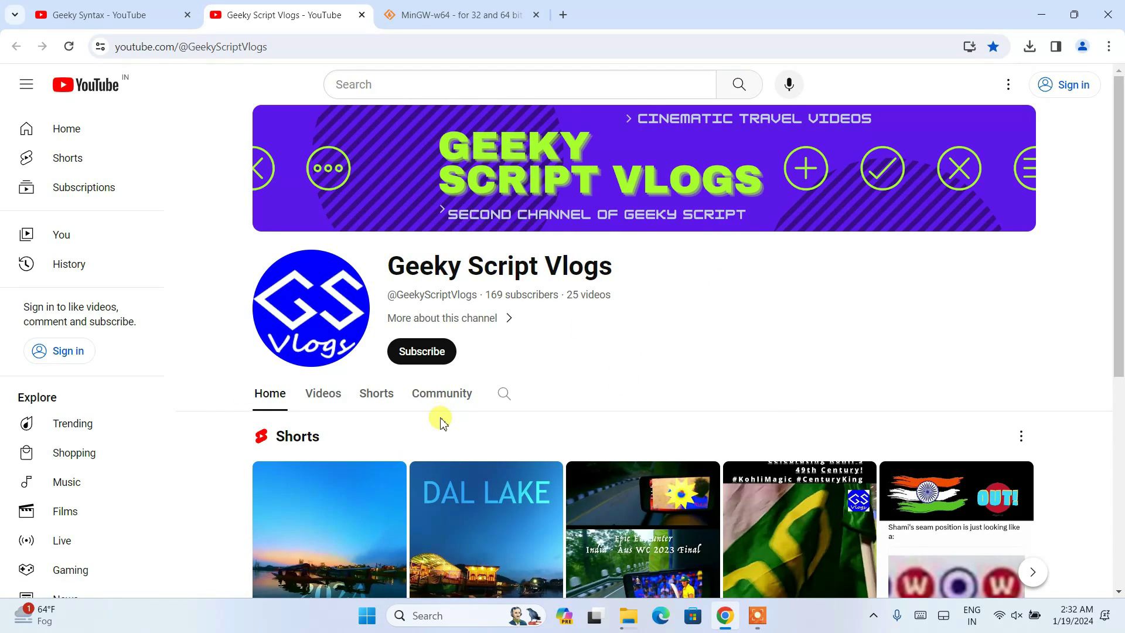
{"action": "left_click", "coordinate": [1042, 15]}
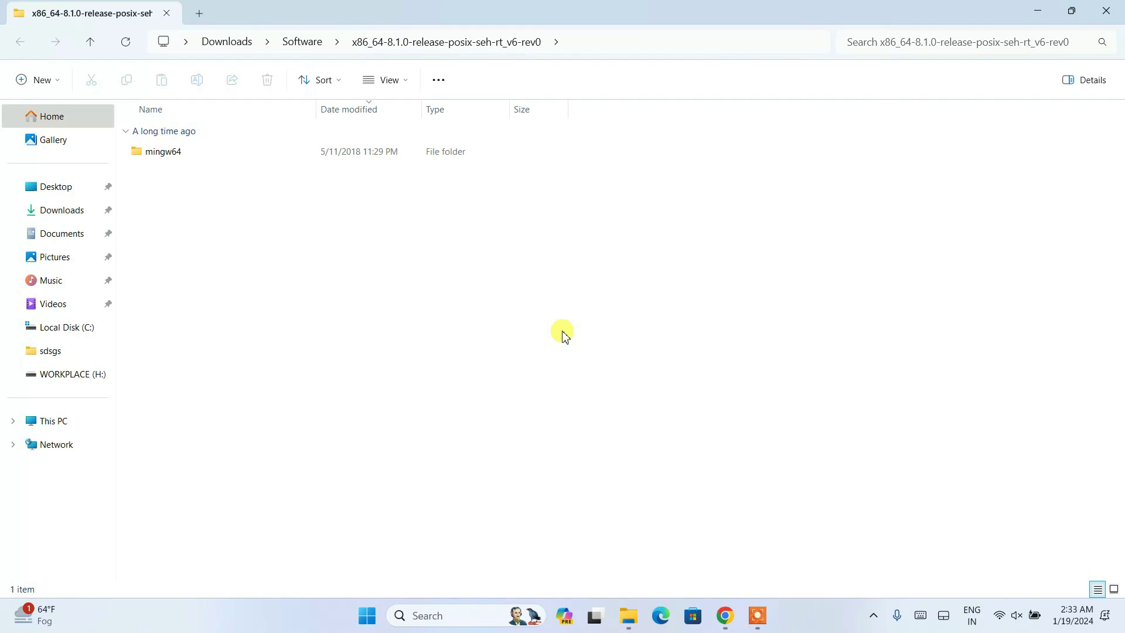
Step: Open the extracted x86_64-8.1.0-release-posix-seh-rt_v6-rev0 folder and cut its mingw64 folder
{"action": "left_click", "coordinate": [179, 156]}
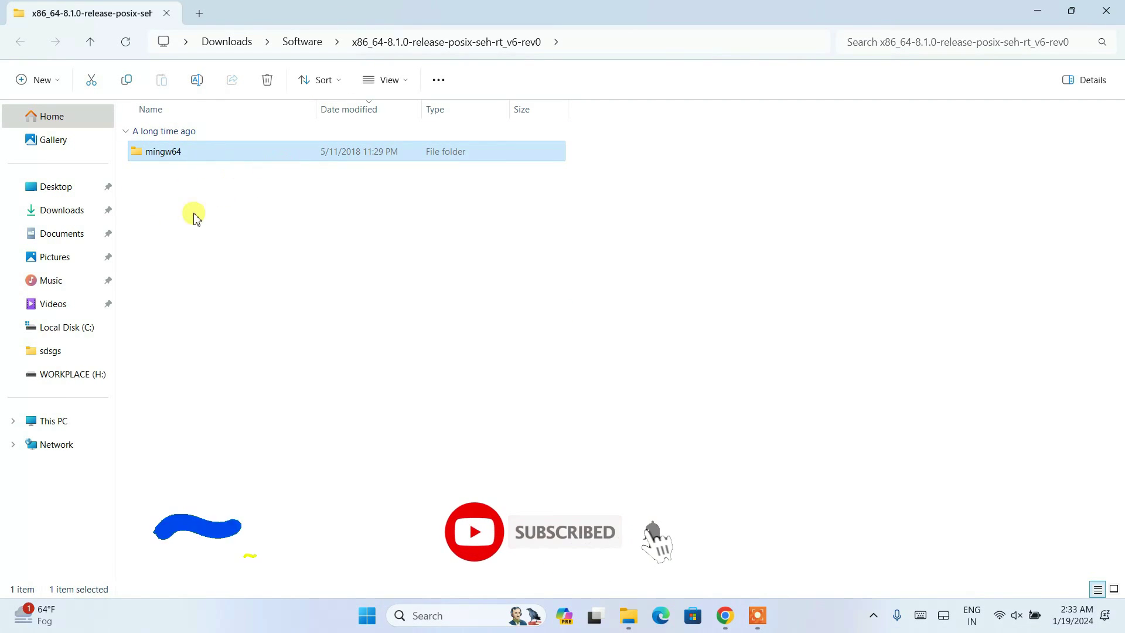
{"action": "left_click", "coordinate": [1107, 15]}
{"action": "left_click", "coordinate": [262, 156]}
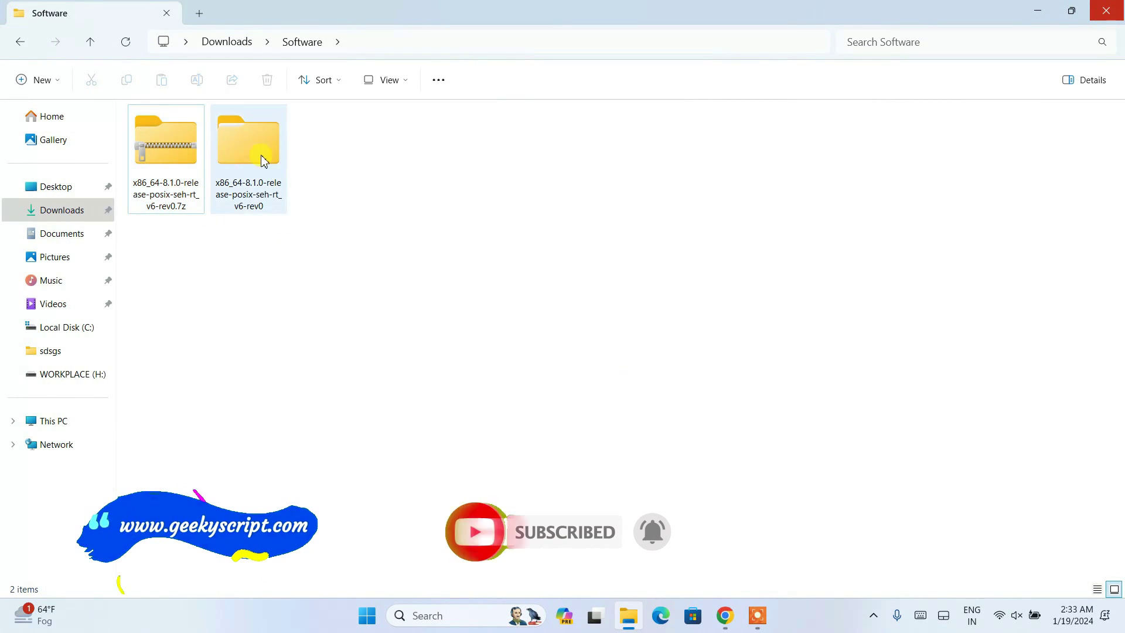
{"action": "right_click", "coordinate": [281, 151]}
{"action": "right_click", "coordinate": [234, 161]}
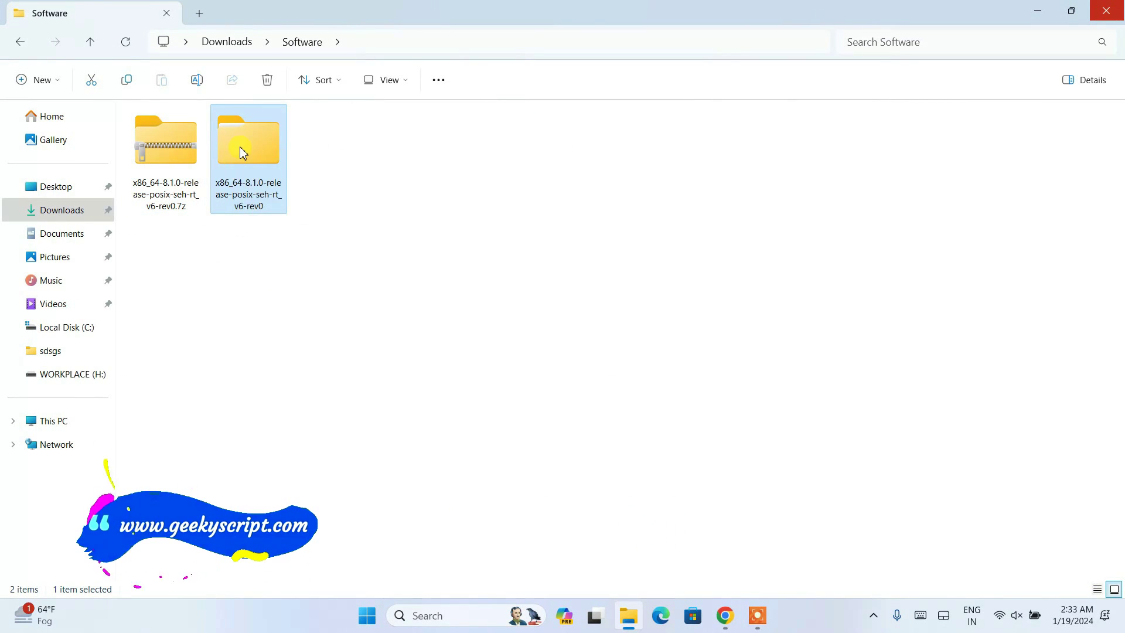
{"action": "double_click", "coordinate": [240, 147]}
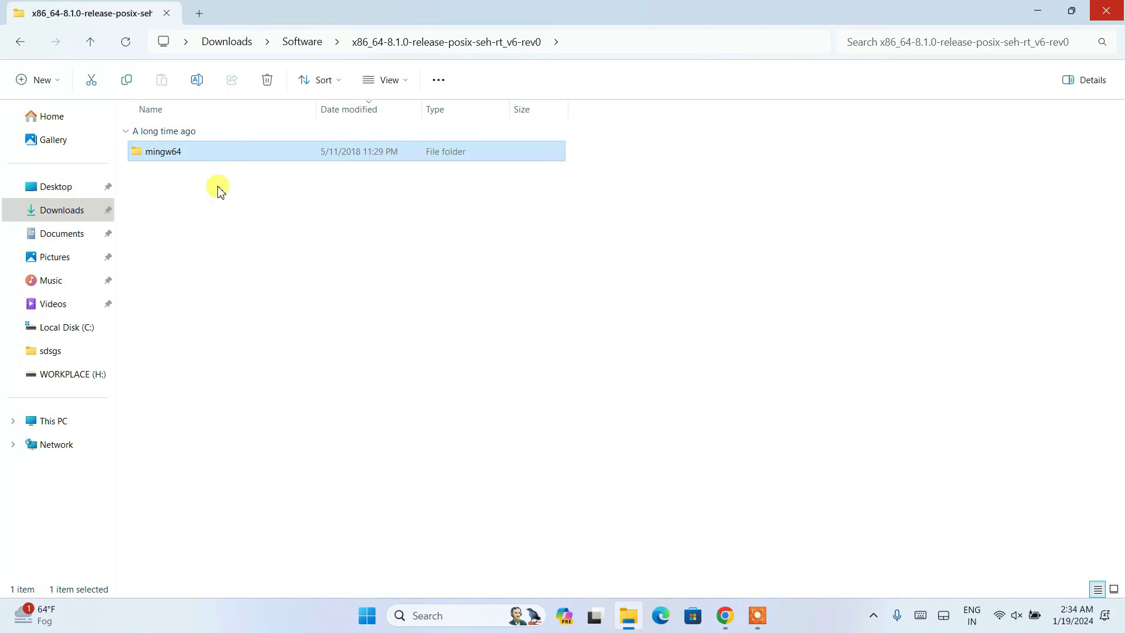
{"action": "right_click", "coordinate": [229, 158]}
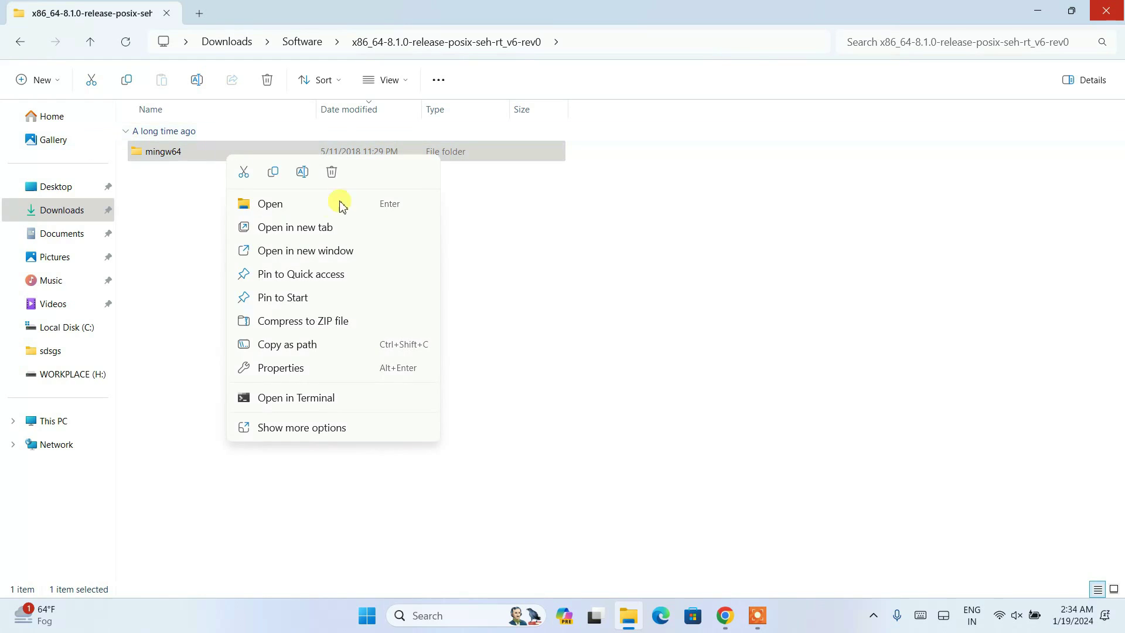
{"action": "left_click", "coordinate": [244, 171]}
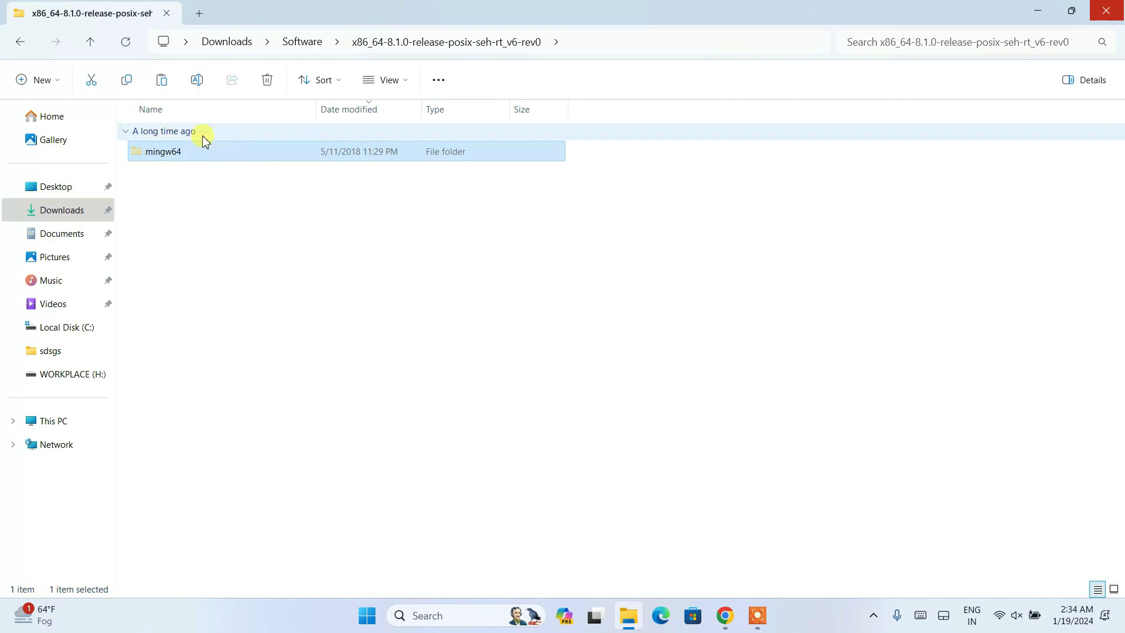
{"action": "left_click", "coordinate": [73, 333]}
Step: Paste mingw64 into the root of Local Disk (C:) and open its bin folder
{"action": "right_click", "coordinate": [254, 345]}
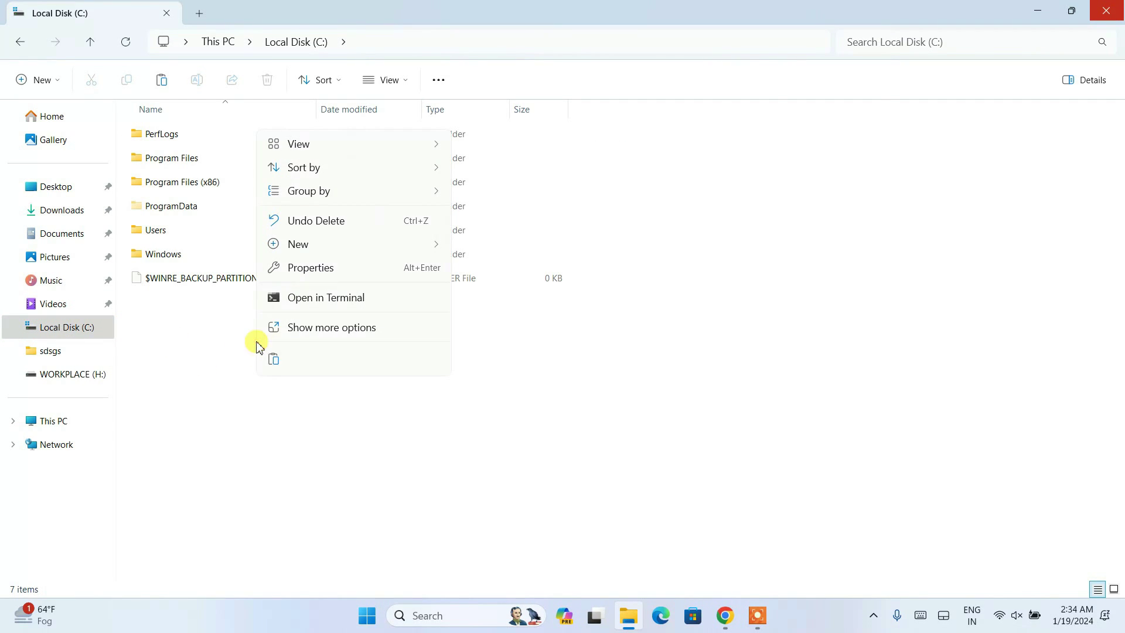
{"action": "left_click", "coordinate": [274, 359]}
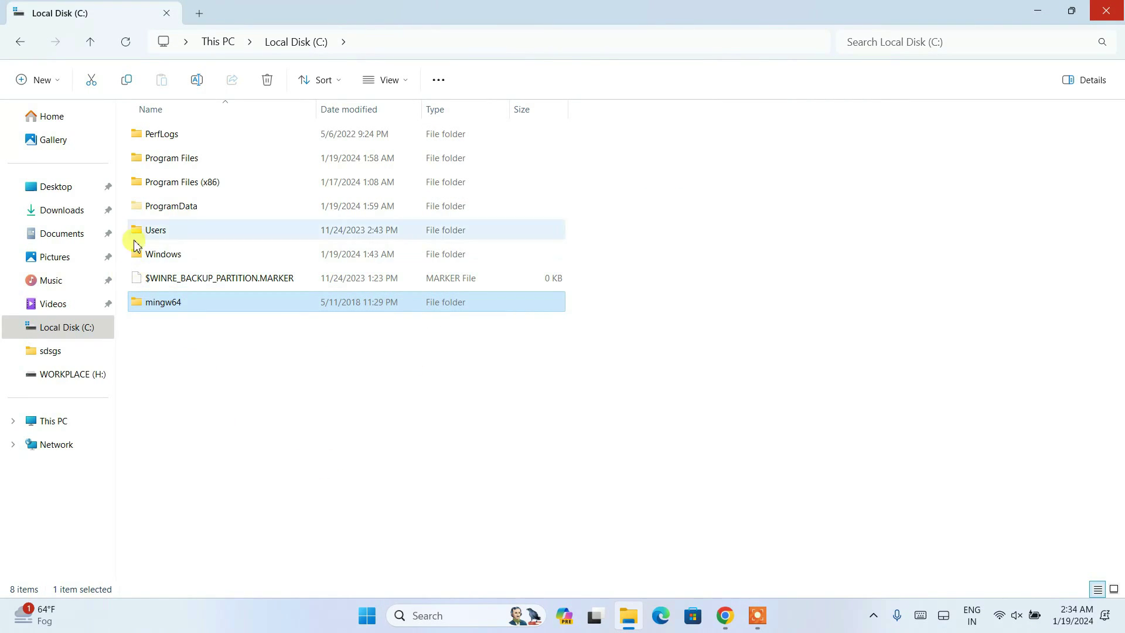
{"action": "double_click", "coordinate": [199, 303]}
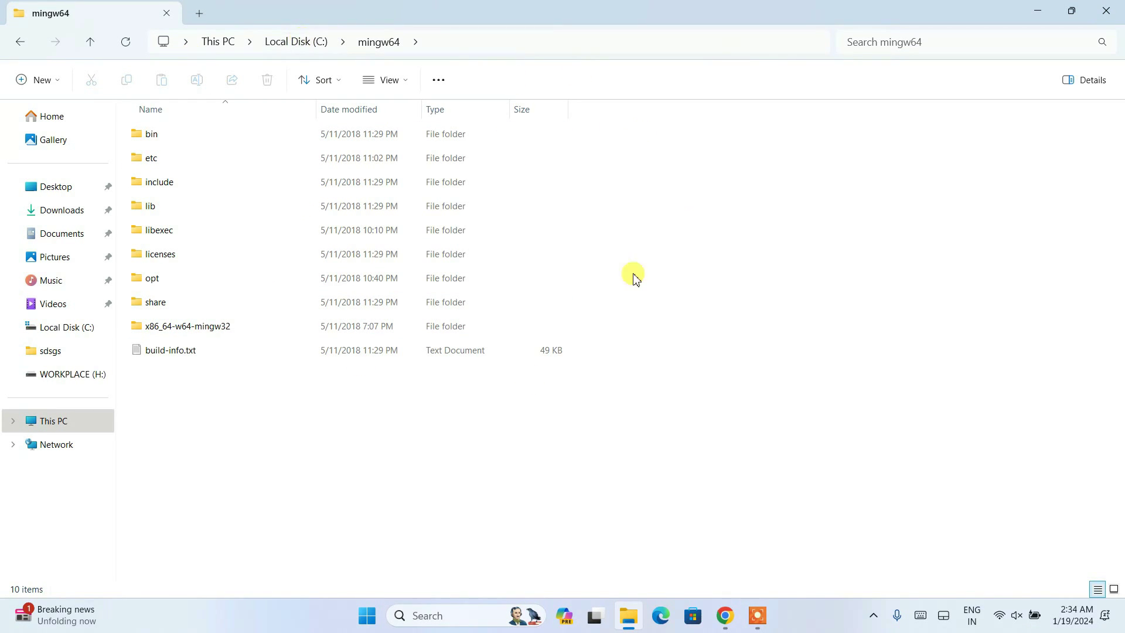
{"action": "left_click", "coordinate": [183, 135]}
{"action": "left_click_drag", "start_coordinate": [184, 387], "coordinate": [256, 126]}
{"action": "left_click", "coordinate": [256, 407]}
{"action": "left_click", "coordinate": [193, 135]}
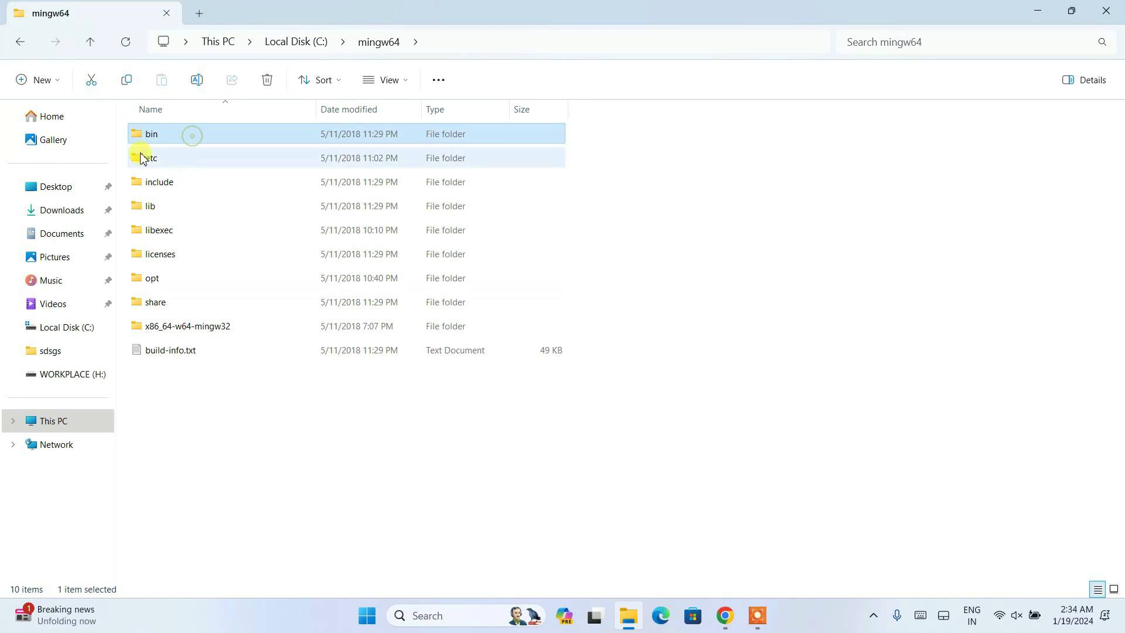
{"action": "double_click", "coordinate": [209, 137]}
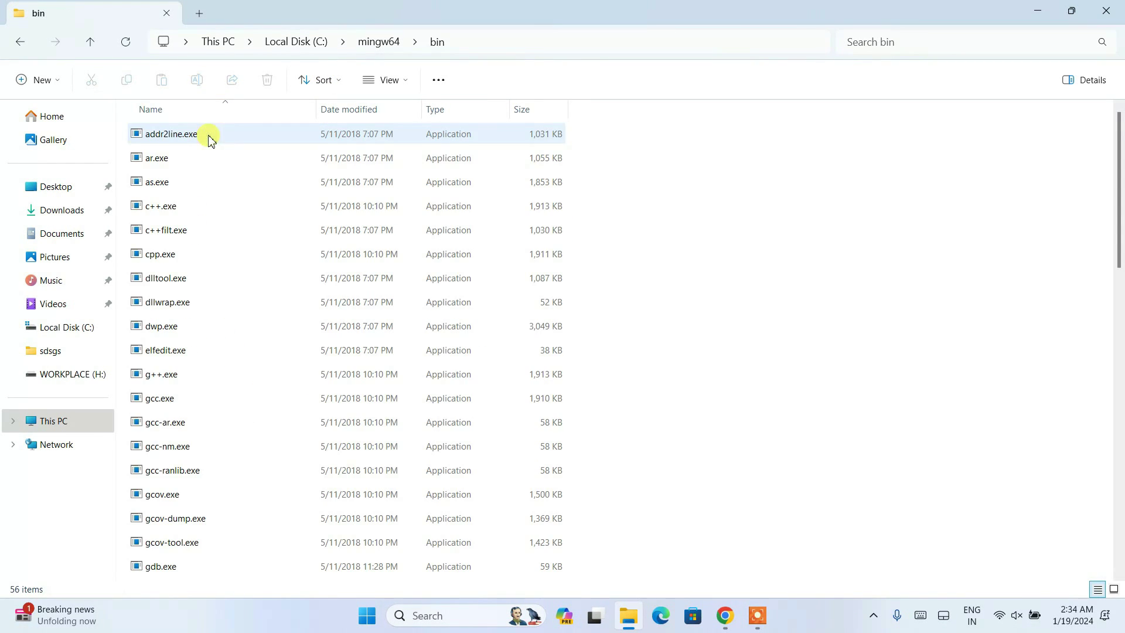
Step: Copy the C:\mingw64\bin path from the address bar, then minimize File Explorer
{"action": "scroll", "coordinate": [294, 176], "scroll_direction": "down", "scroll_amount": 1}
{"action": "scroll", "coordinate": [429, 211], "scroll_direction": "up", "scroll_amount": 1}
{"action": "left_click", "coordinate": [595, 44]}
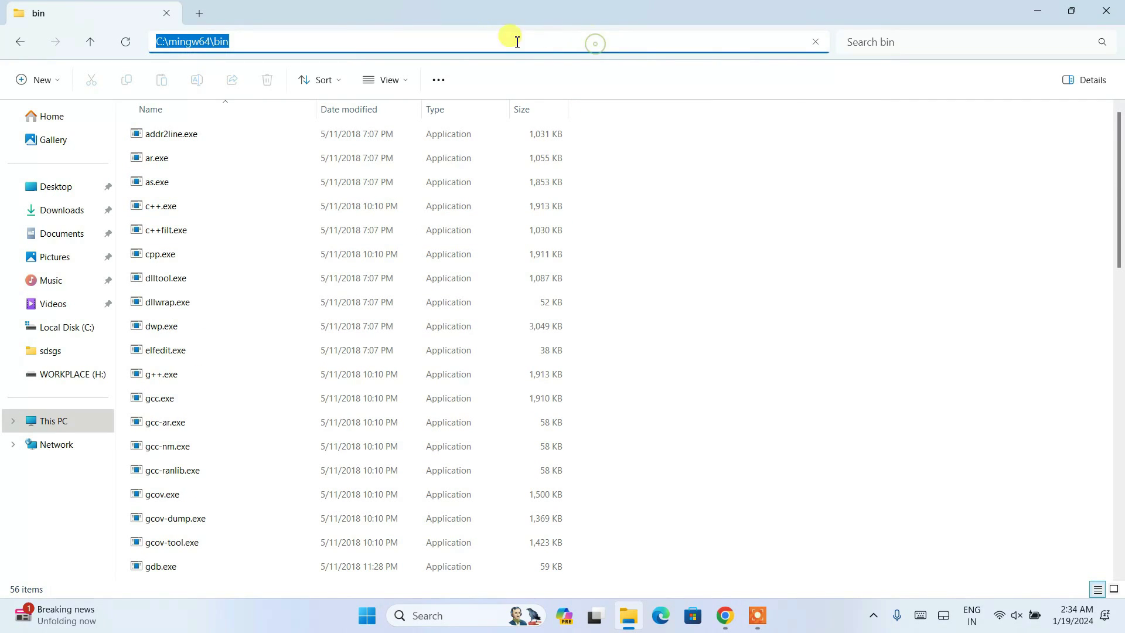
{"action": "right_click", "coordinate": [574, 44]}
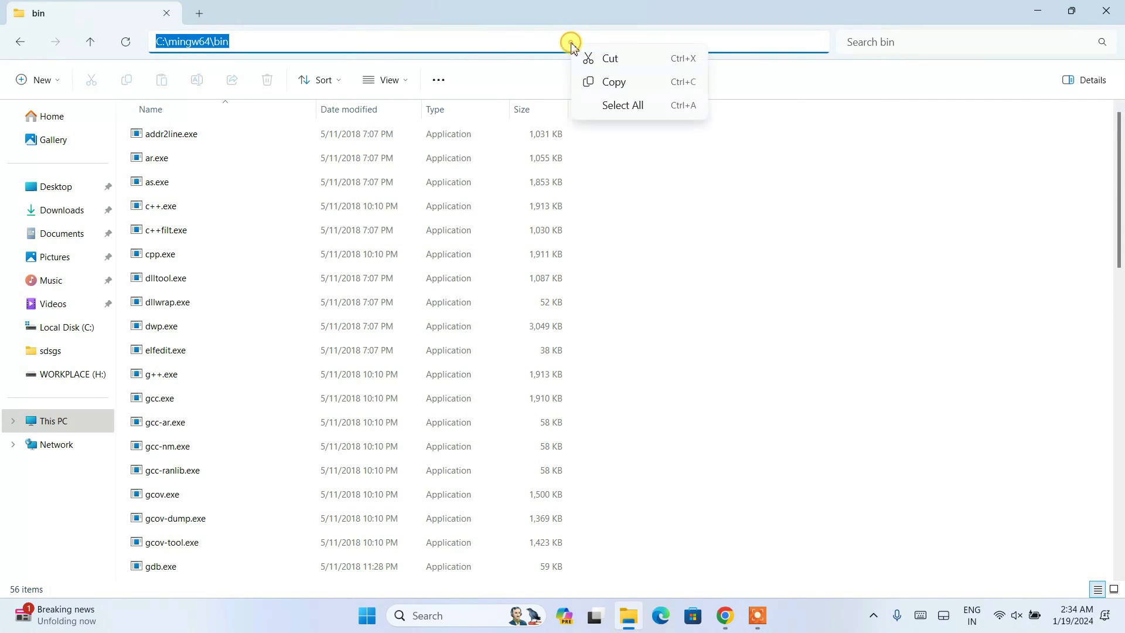
{"action": "left_click", "coordinate": [631, 86]}
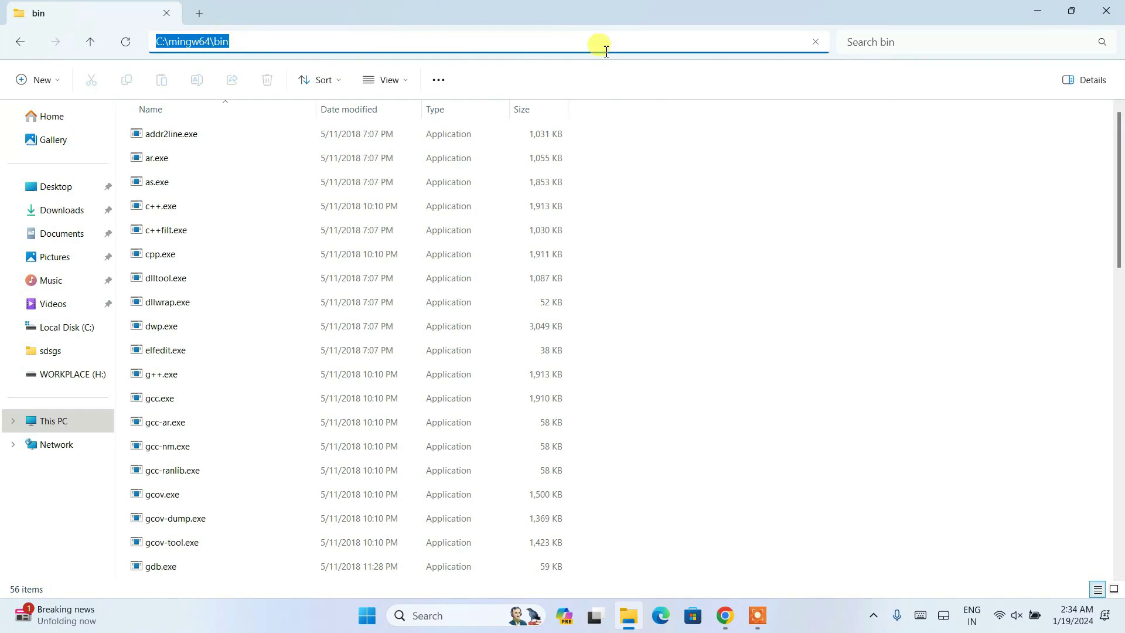
{"action": "left_click", "coordinate": [1041, 12]}
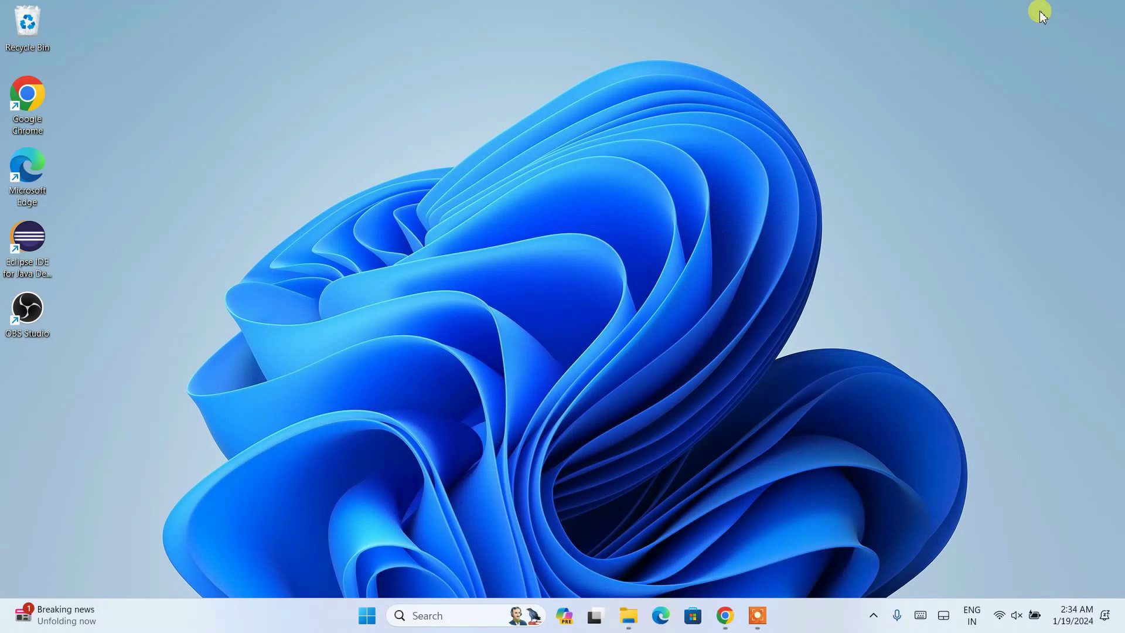
Step: Search 'environ' and open the Environment Variables dialog from System Properties
{"action": "left_click", "coordinate": [463, 615]}
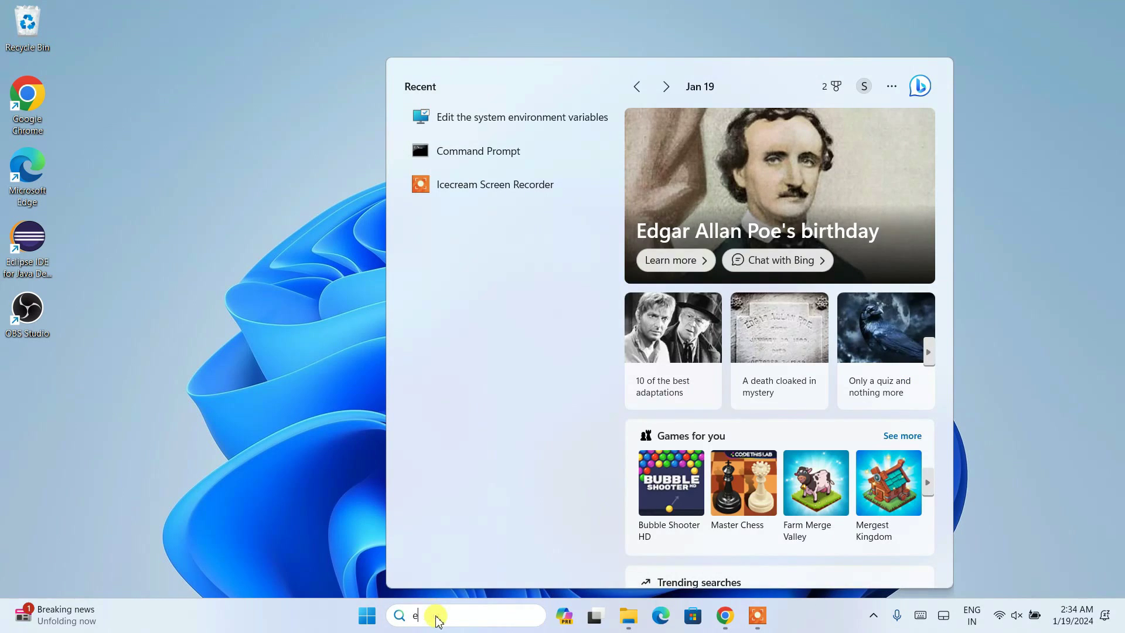
{"action": "type", "text": "environ"}
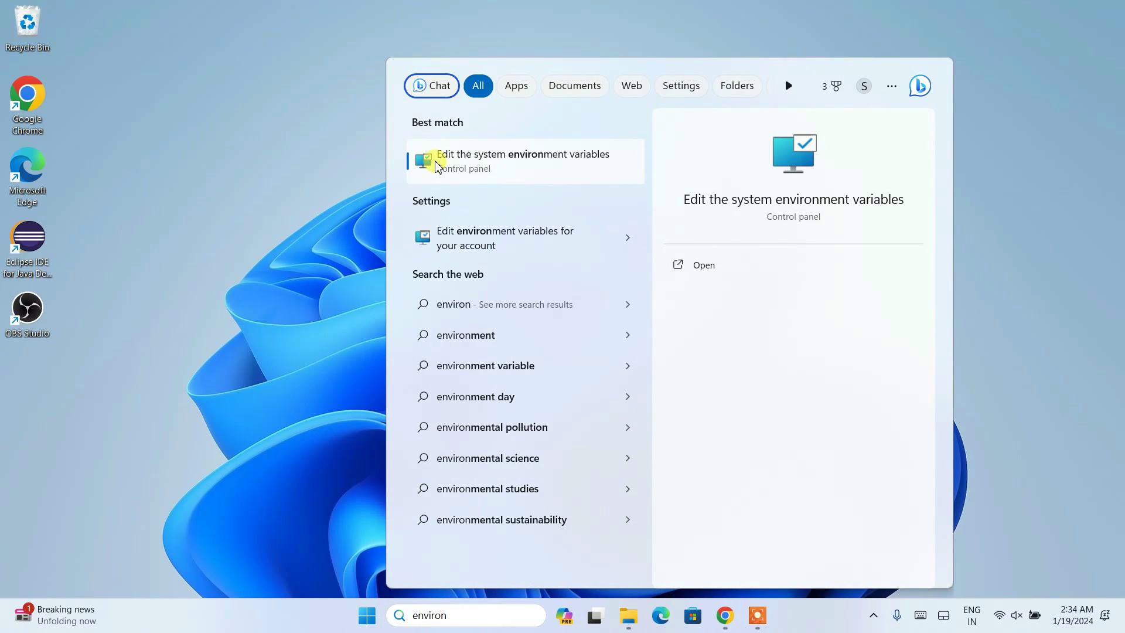
{"action": "left_click", "coordinate": [535, 168]}
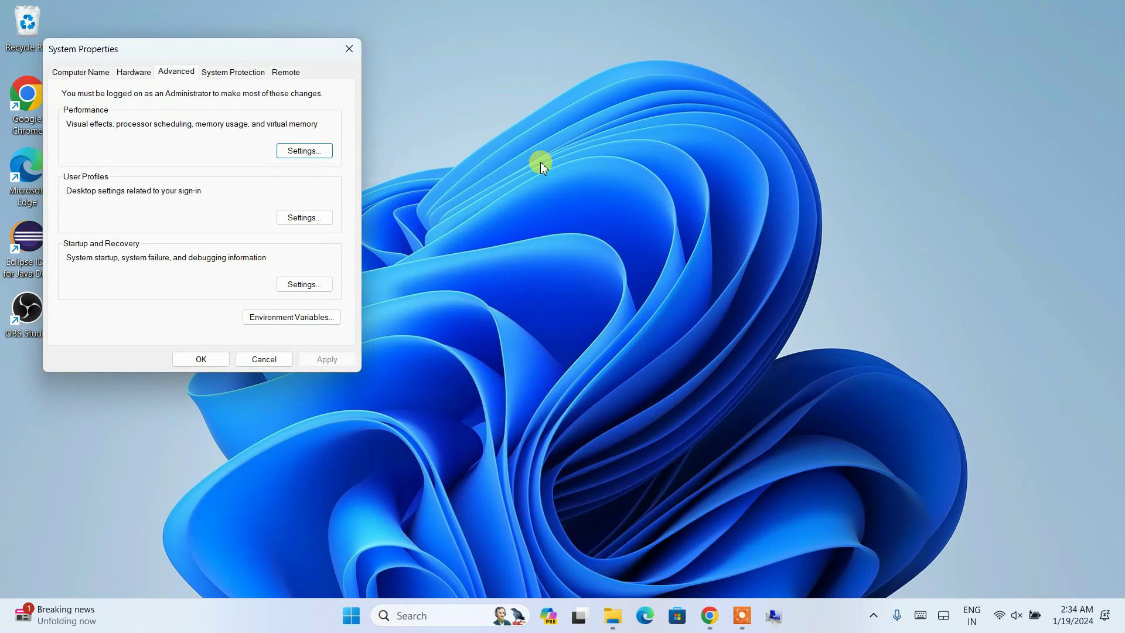
{"action": "left_click_drag", "start_coordinate": [126, 55], "coordinate": [215, 58]}
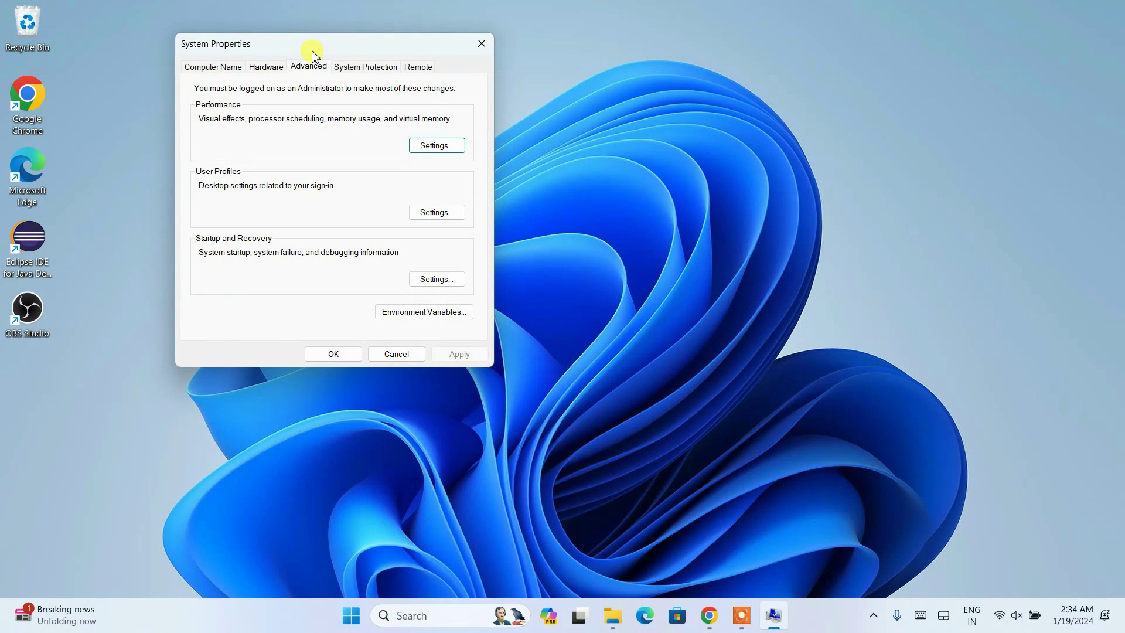
{"action": "left_click", "coordinate": [421, 312]}
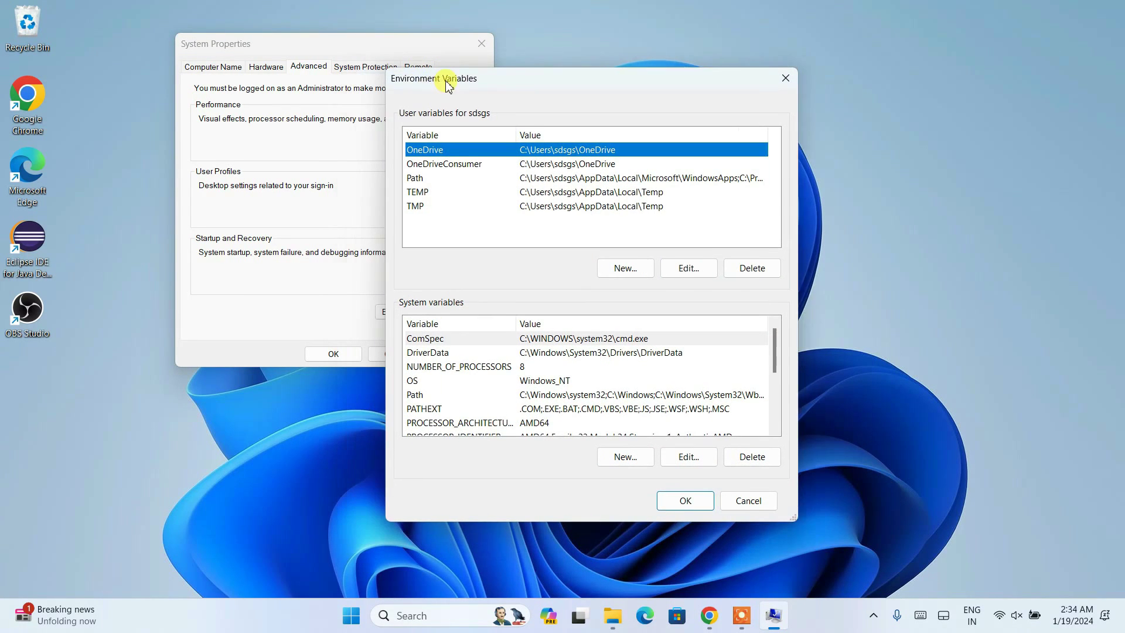
{"action": "left_click_drag", "start_coordinate": [397, 85], "coordinate": [446, 77]}
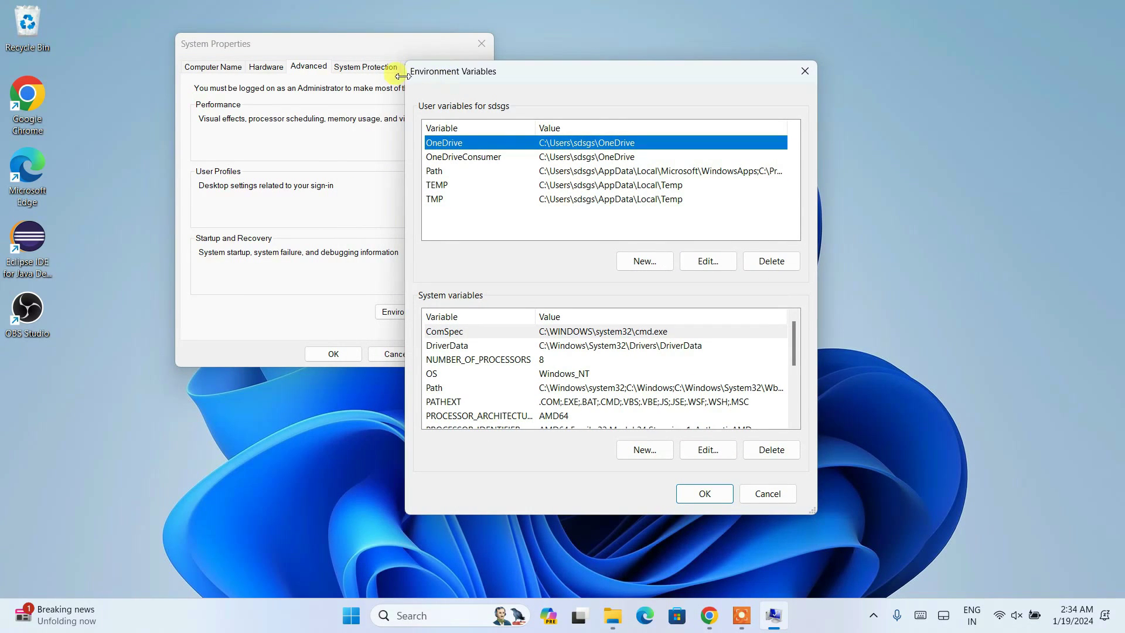
Step: Add C:\mingw64\bin as a new system Path entry and confirm all three dialogs
{"action": "left_click", "coordinate": [447, 388]}
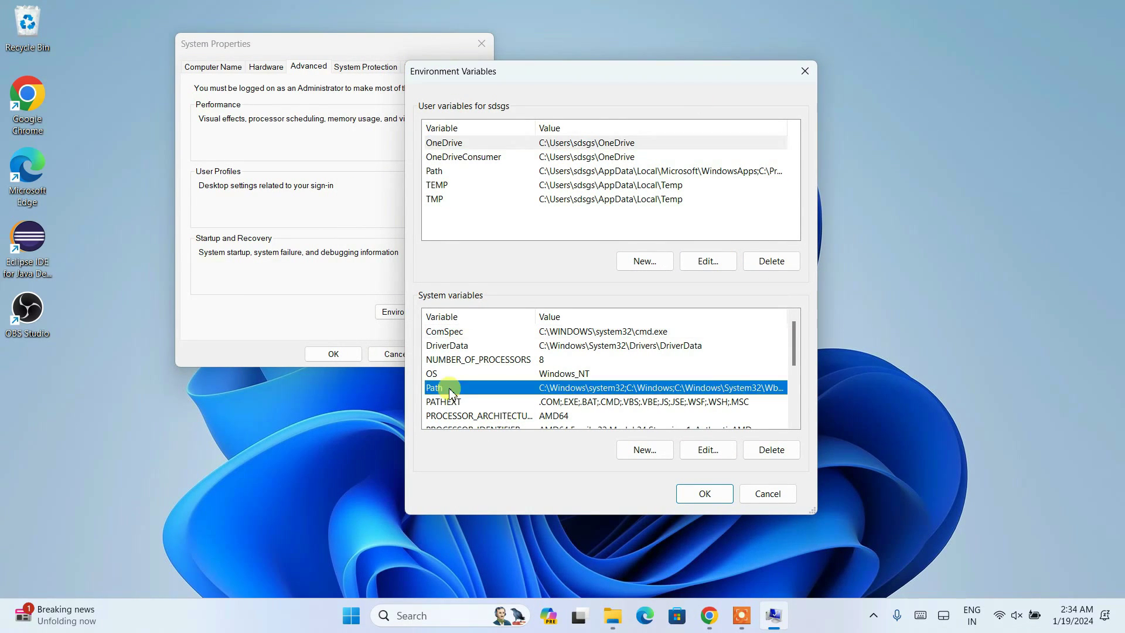
{"action": "left_click", "coordinate": [707, 449]}
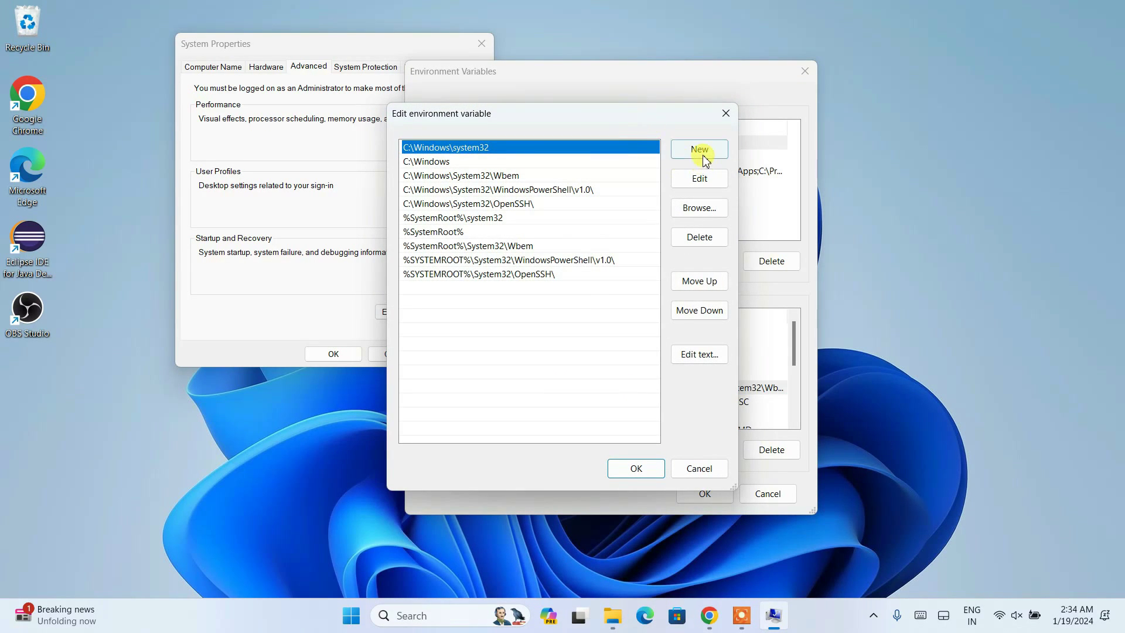
{"action": "left_click", "coordinate": [700, 150]}
{"action": "right_click", "coordinate": [406, 288]}
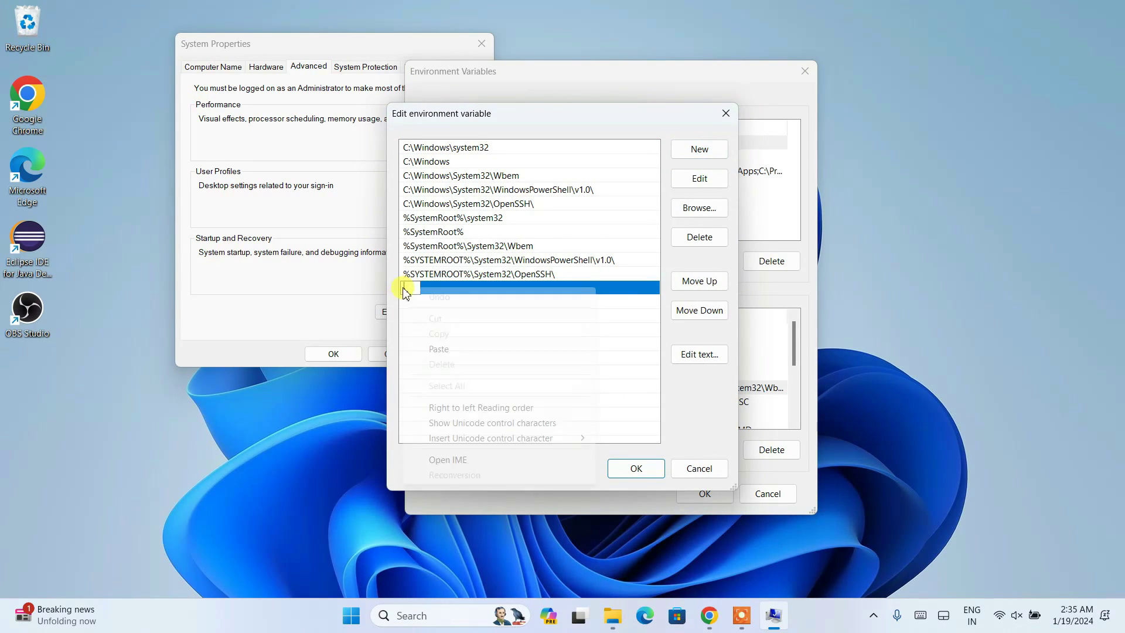
{"action": "left_click", "coordinate": [432, 359]}
{"action": "left_click", "coordinate": [453, 320]}
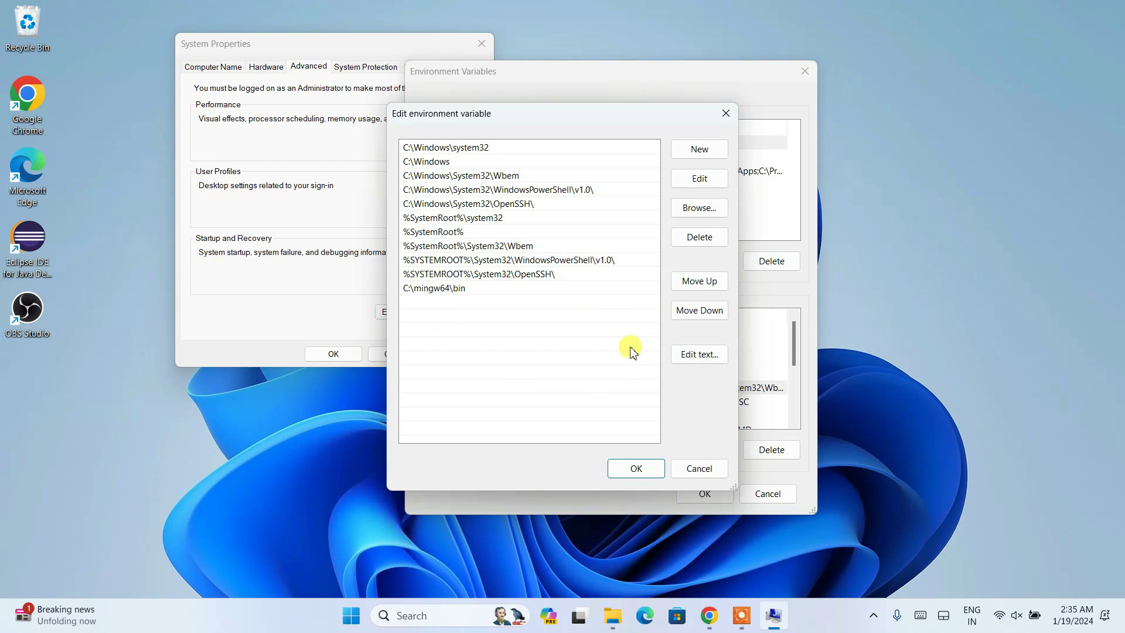
{"action": "left_click", "coordinate": [636, 469]}
{"action": "left_click", "coordinate": [701, 496]}
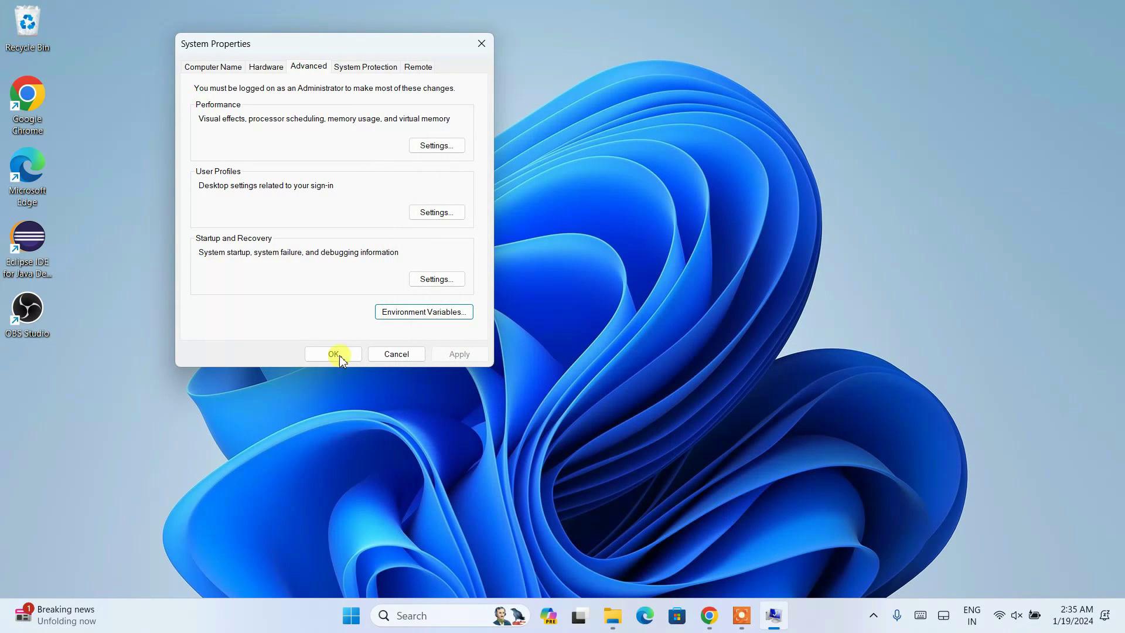
{"action": "left_click", "coordinate": [337, 353]}
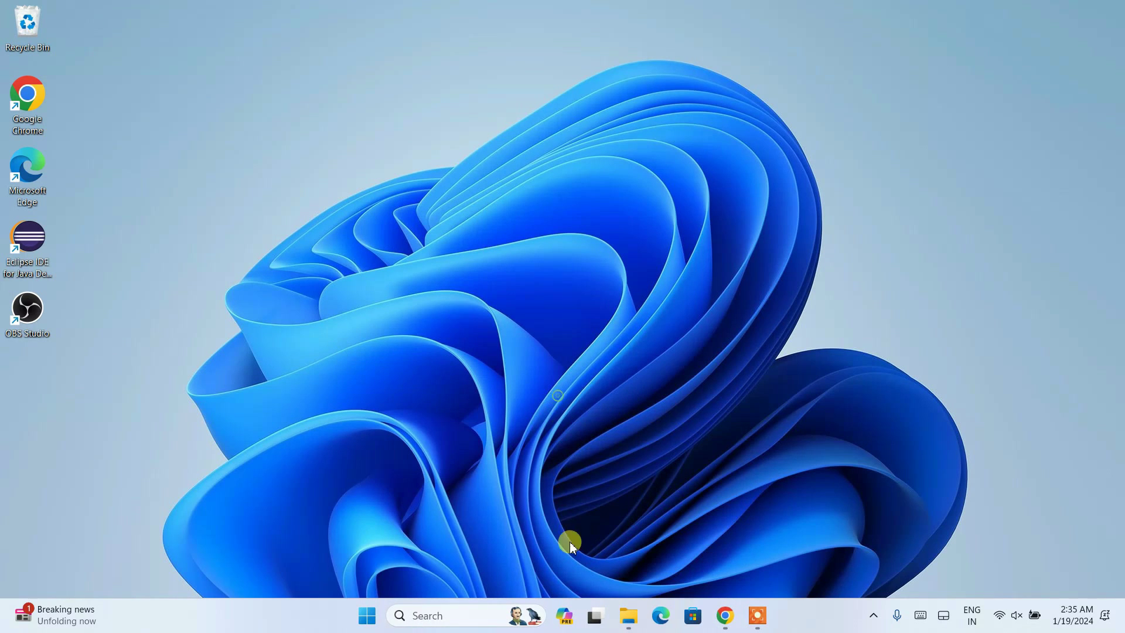
Step: Launch Command Prompt from Windows search and run gcc --version
{"action": "left_click", "coordinate": [449, 616]}
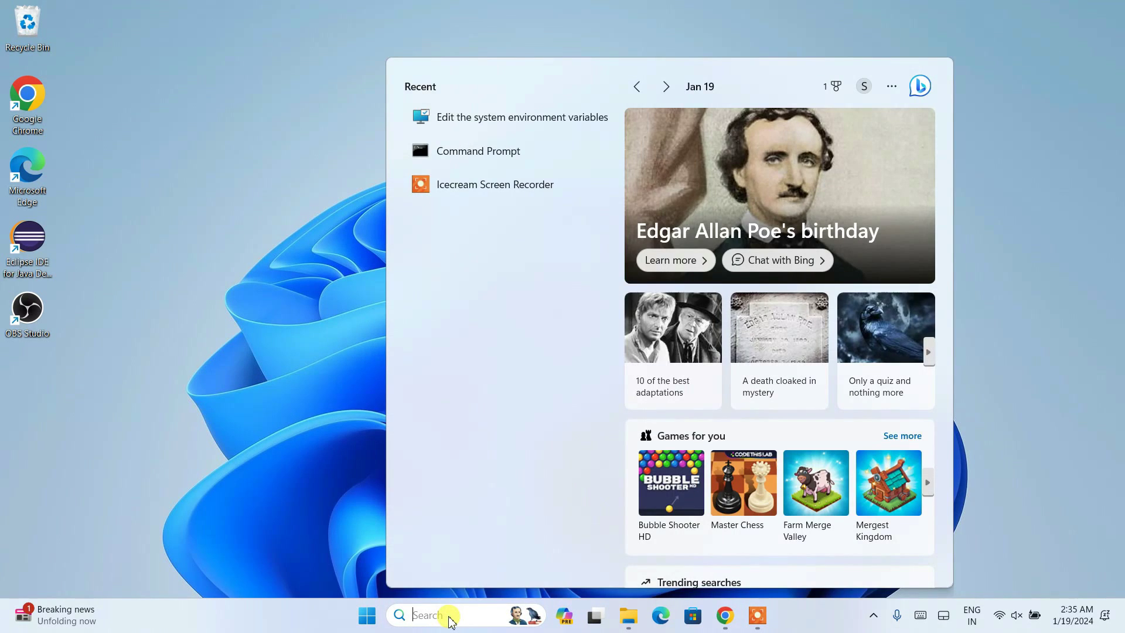
{"action": "type", "text": "cmd"}
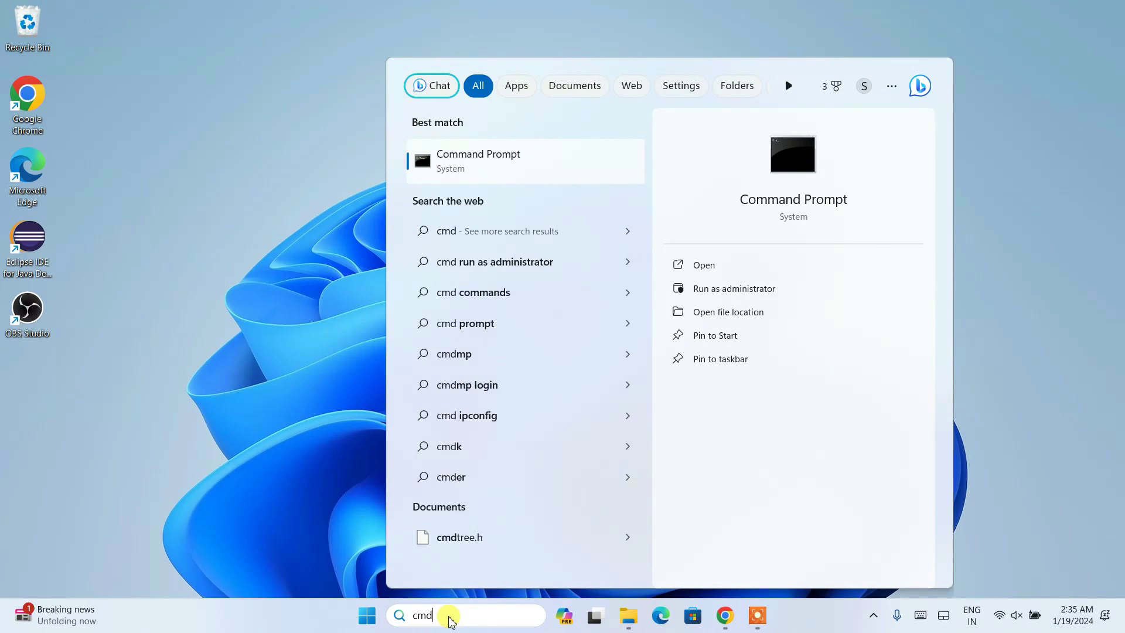
{"action": "left_click", "coordinate": [497, 167]}
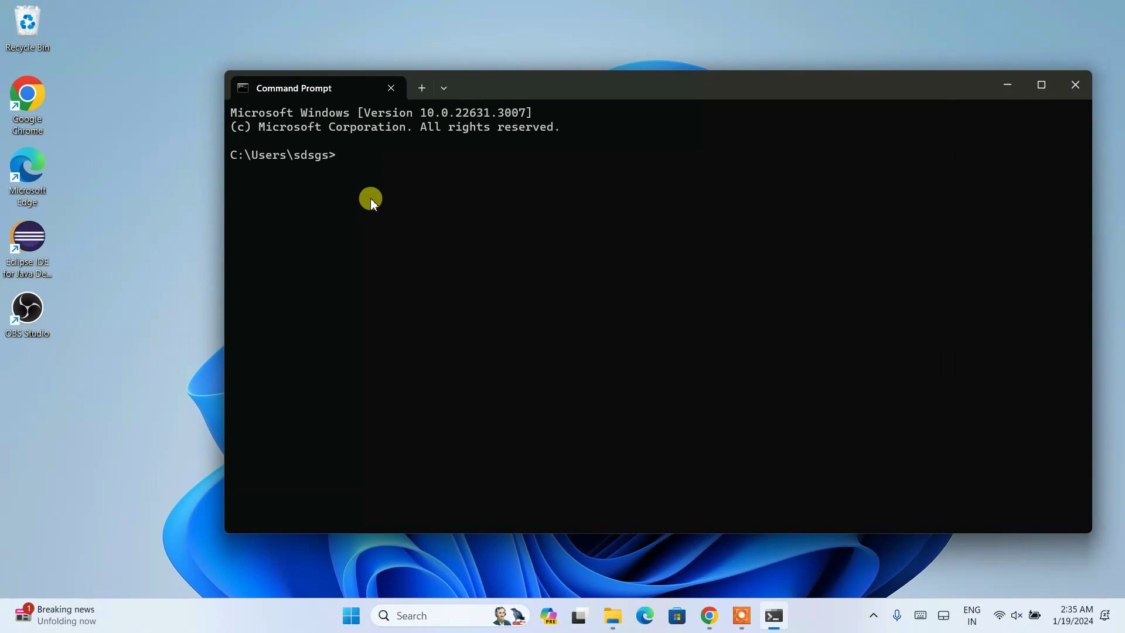
{"action": "type", "text": "gcc --version"}
{"action": "key", "text": "Return"}
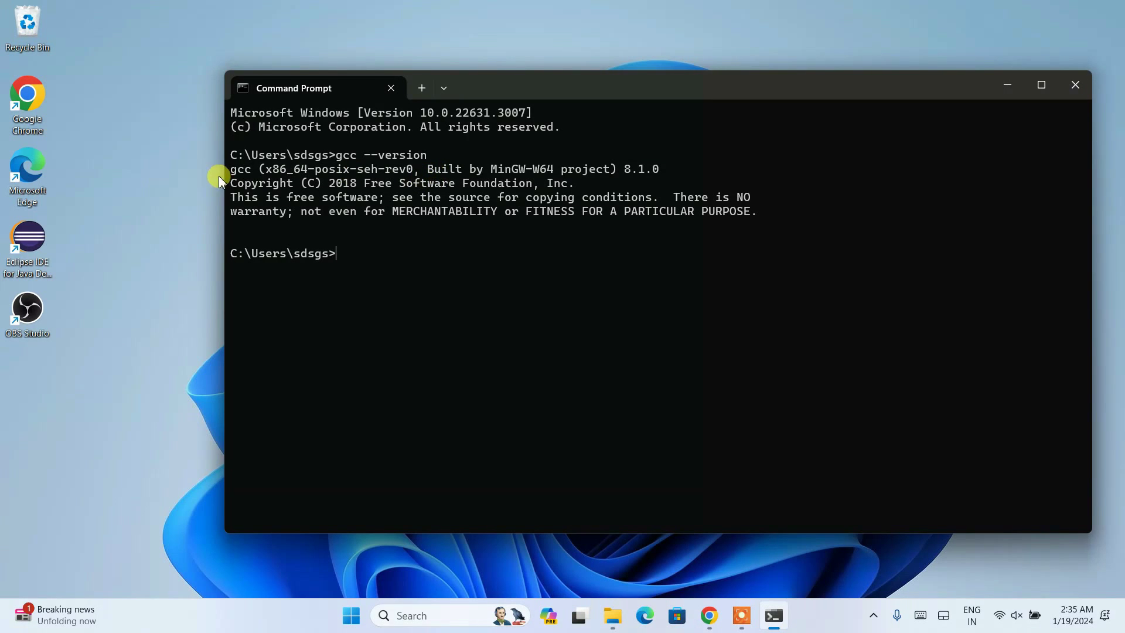
Step: Select and copy the gcc 8.1.0 MinGW-W64 version text, then close Command Prompt
{"action": "left_click_drag", "start_coordinate": [280, 174], "coordinate": [655, 174]}
{"action": "right_click", "coordinate": [515, 170]}
{"action": "right_click", "coordinate": [610, 171]}
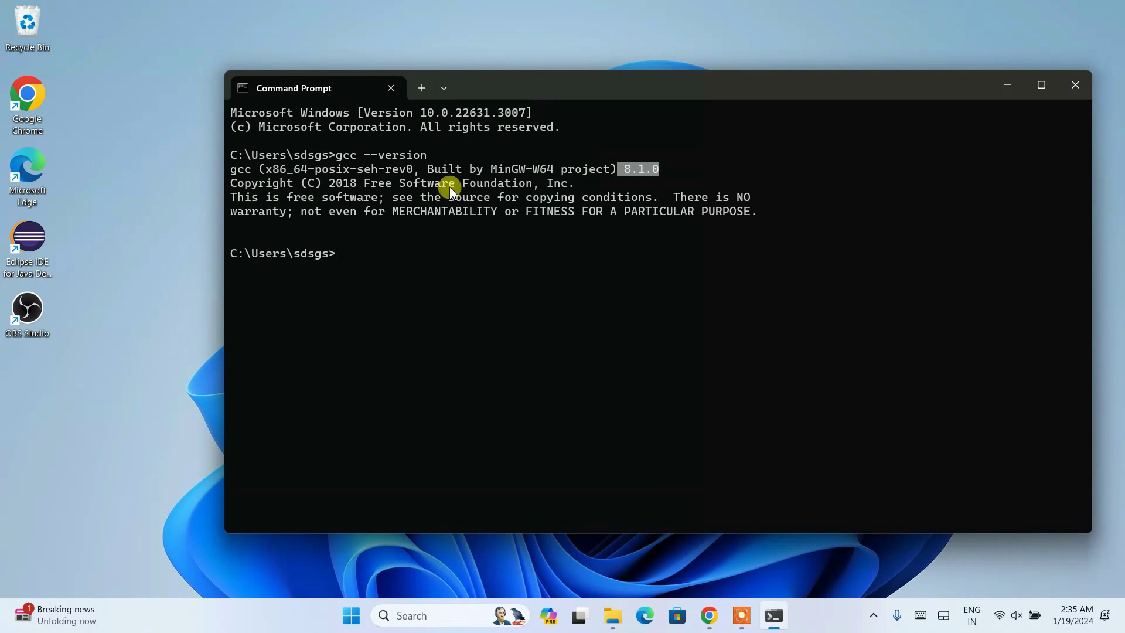
{"action": "right_click", "coordinate": [652, 211]}
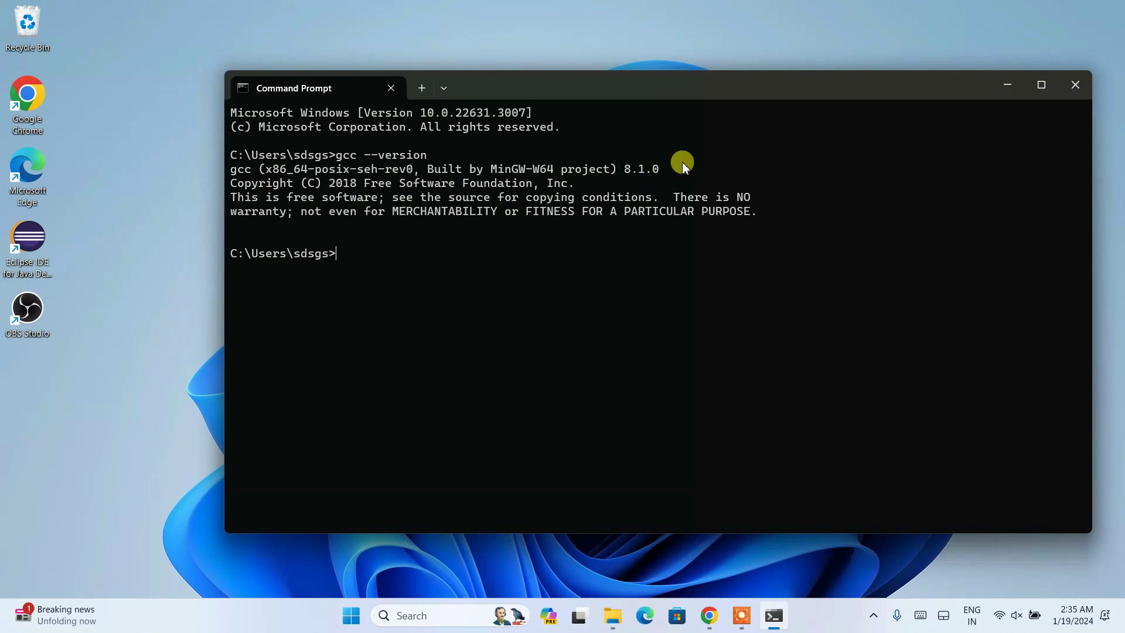
{"action": "left_click_drag", "start_coordinate": [683, 167], "coordinate": [336, 170]}
{"action": "right_click", "coordinate": [360, 210]}
{"action": "left_click_drag", "start_coordinate": [681, 166], "coordinate": [188, 162]}
{"action": "left_click", "coordinate": [487, 168]}
{"action": "left_click", "coordinate": [692, 169]}
{"action": "left_click", "coordinate": [1076, 86]}
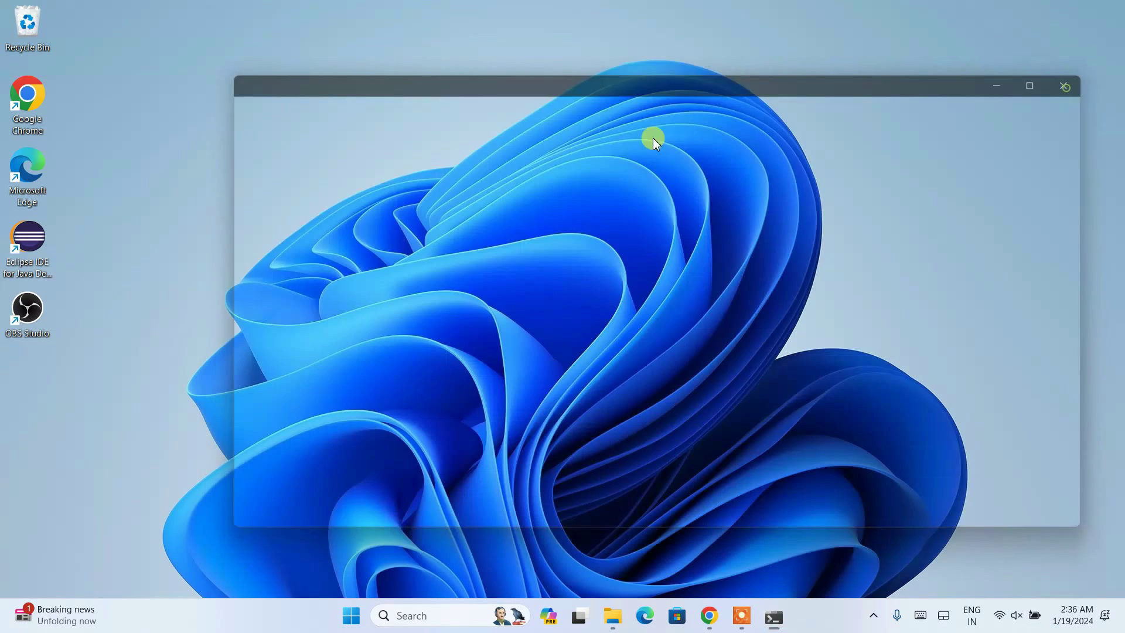
Step: Create a new folder named 'c prog' on the desktop and open it
{"action": "right_click", "coordinate": [151, 64]}
{"action": "mouse_move", "coordinate": [228, 192]}
{"action": "left_click", "coordinate": [378, 189]}
{"action": "type", "text": "c prog"}
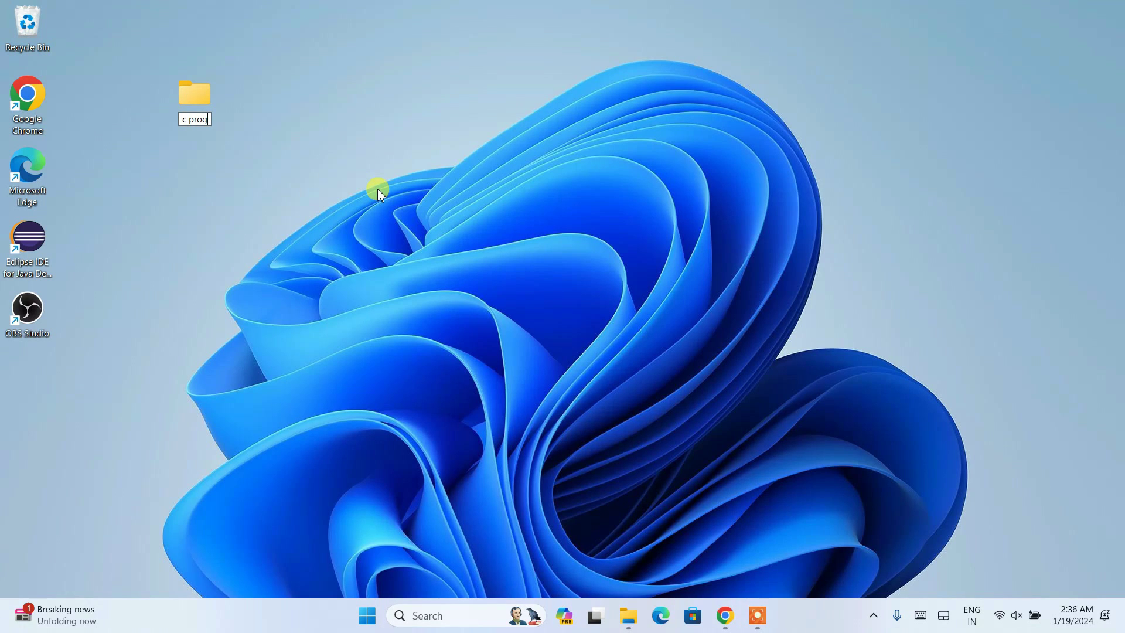
{"action": "key", "text": "Return"}
{"action": "key", "text": "Return"}
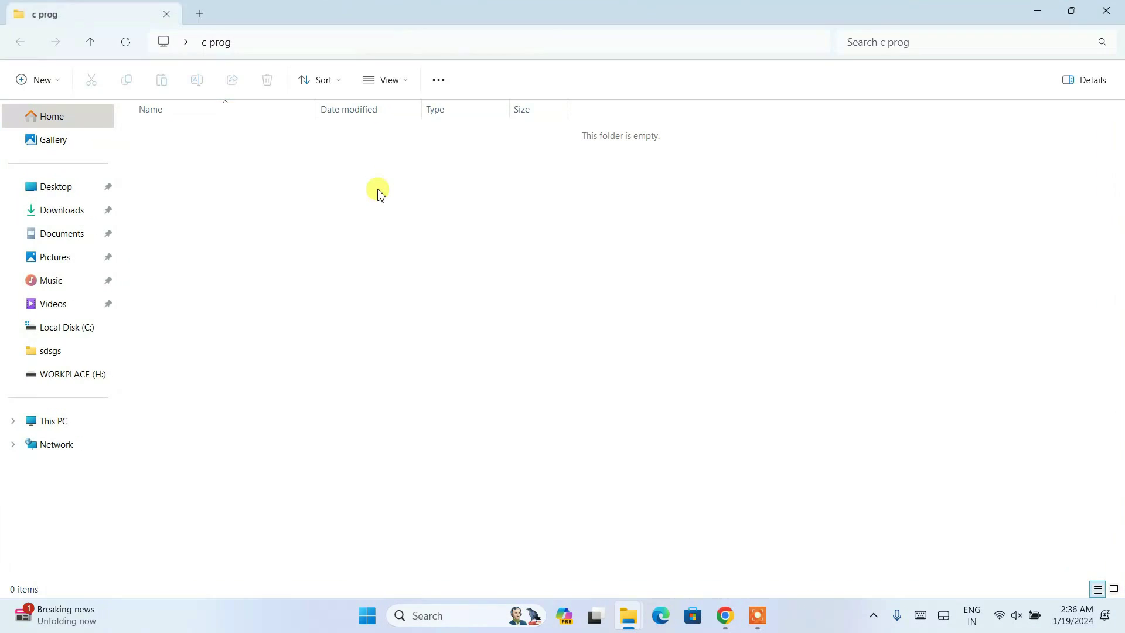
Step: Create a text document in c prog and rename it to HelloWorld.c, accepting the extension change
{"action": "right_click", "coordinate": [291, 189]}
{"action": "mouse_move", "coordinate": [358, 305]}
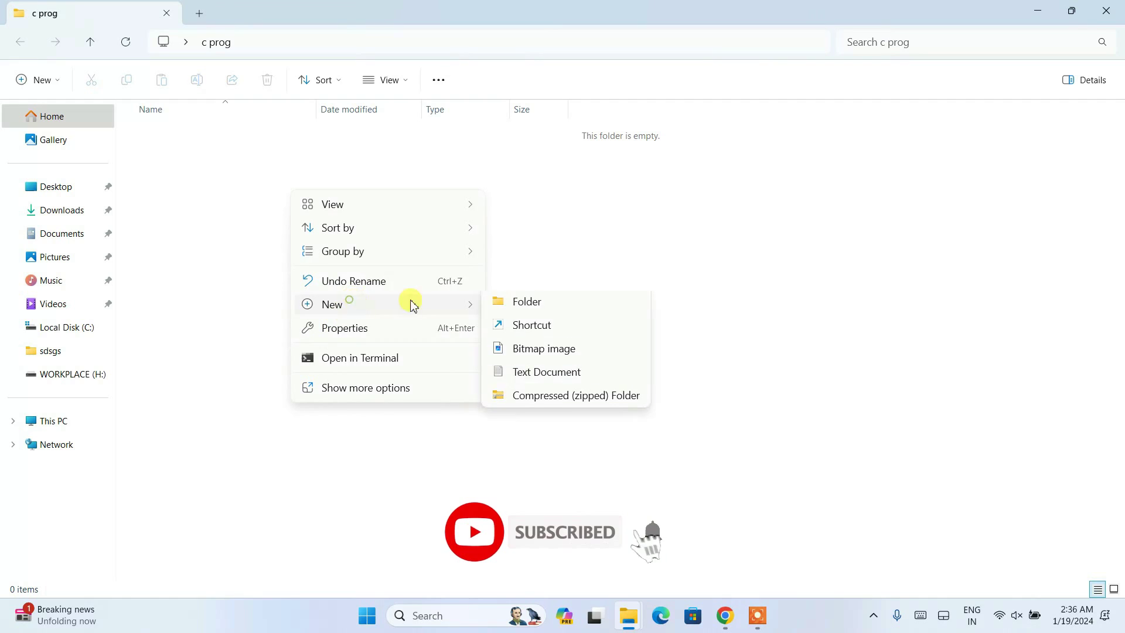
{"action": "left_click", "coordinate": [530, 368]}
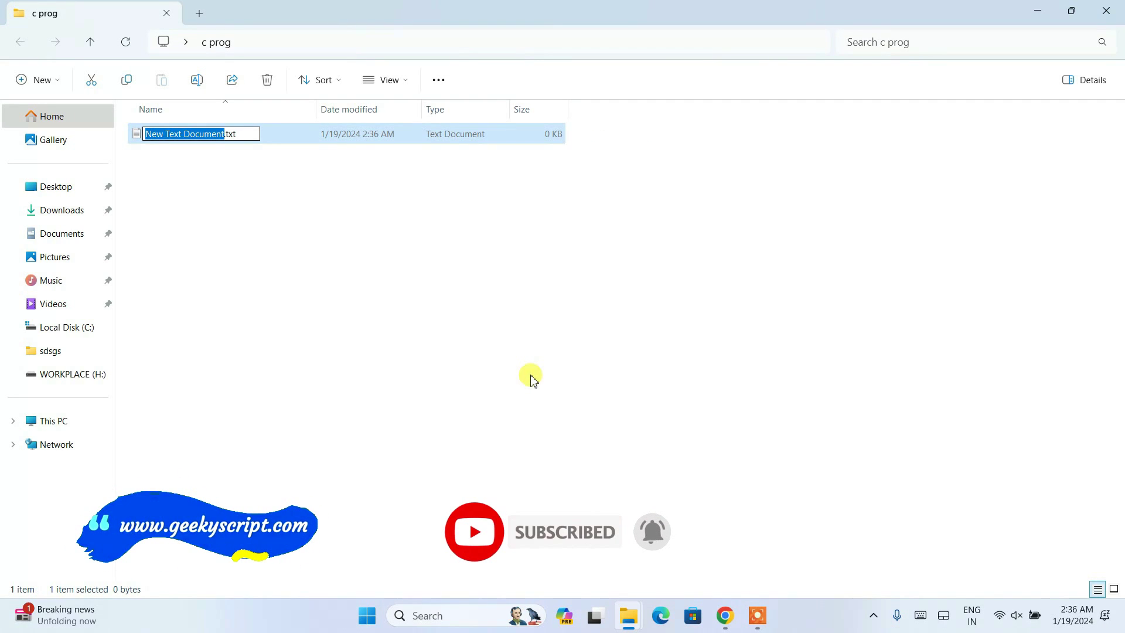
{"action": "type", "text": "HelloWo"}
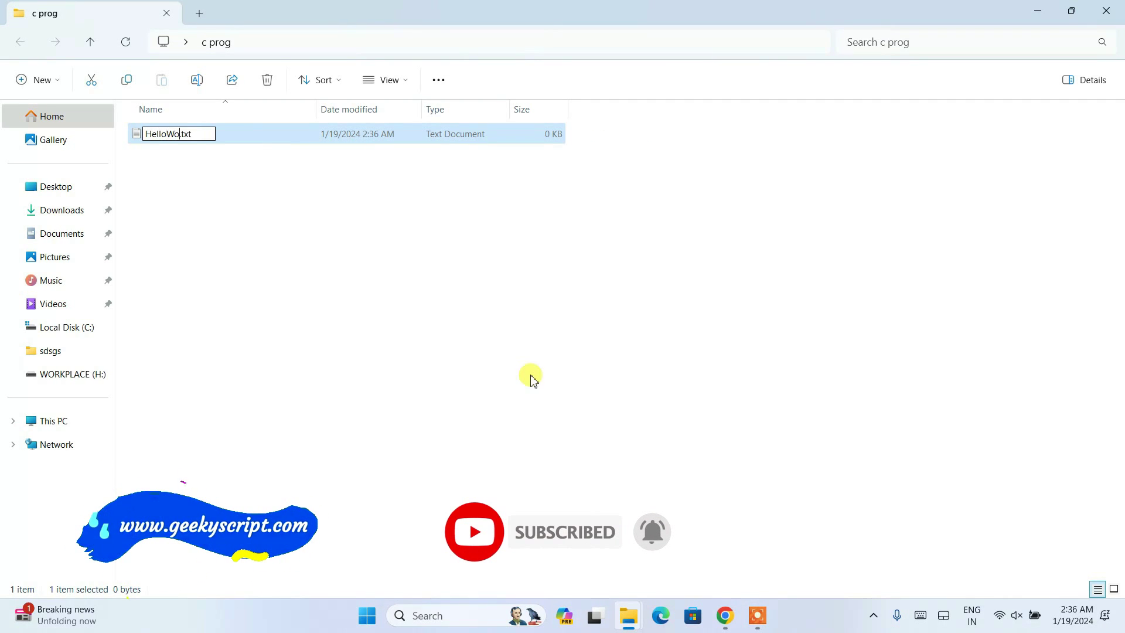
{"action": "type", "text": "rld"}
{"action": "key", "text": "Delete"}
{"action": "key", "text": "Delete"}
{"action": "key", "text": "Delete"}
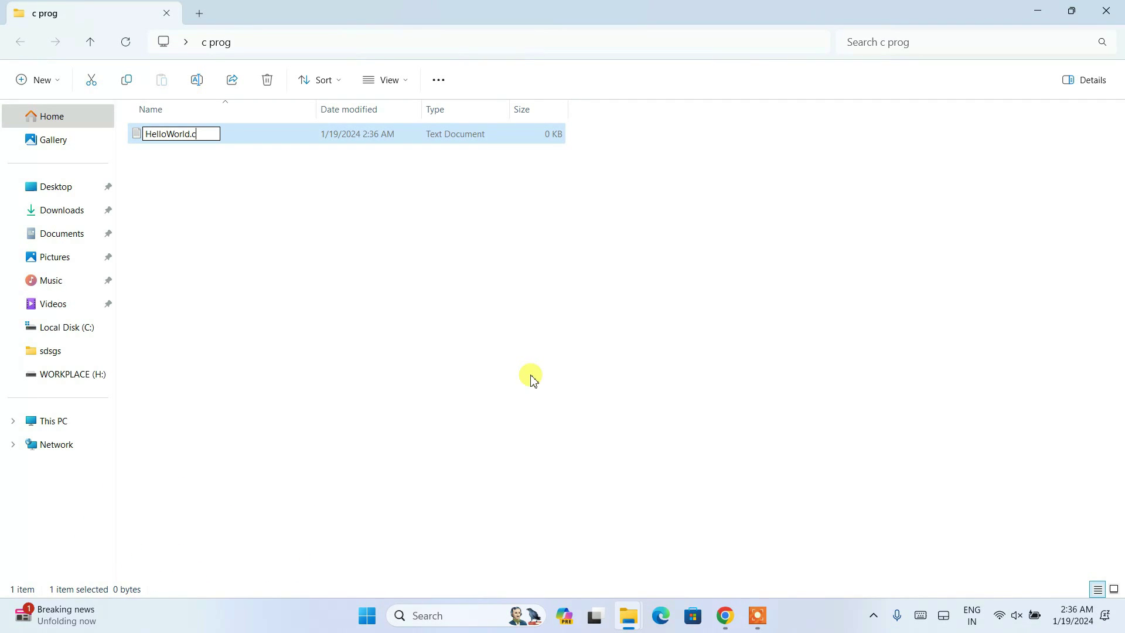
{"action": "key", "text": "Return"}
{"action": "left_click", "coordinate": [639, 321]}
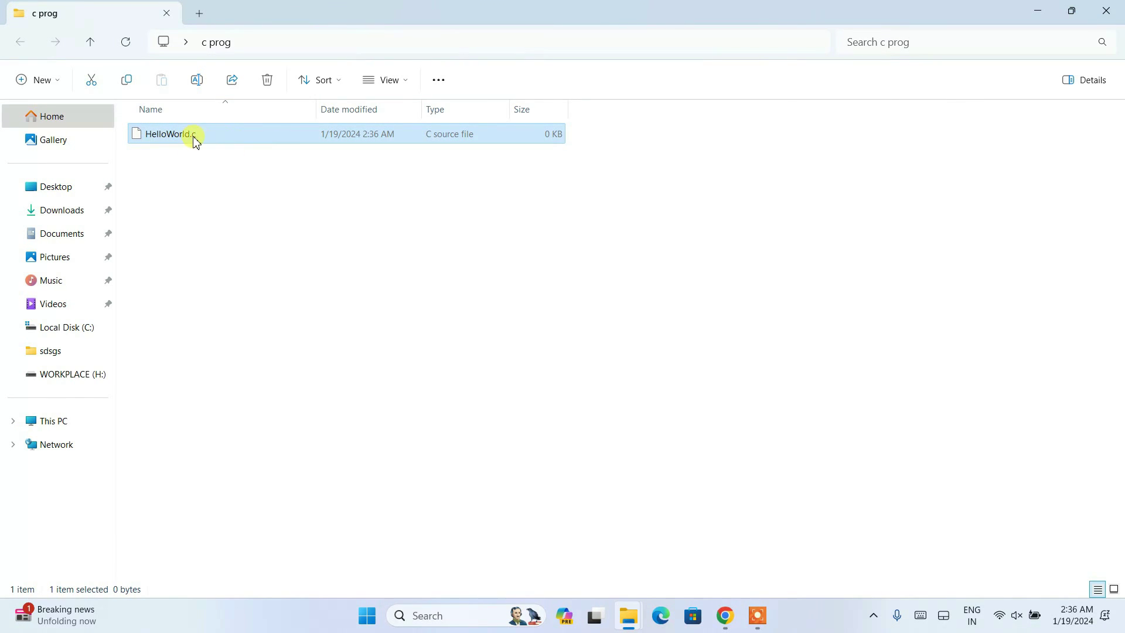
Step: Check the folder's view options, then select HelloWorld.c and bring up its actions
{"action": "left_click", "coordinate": [384, 81]}
{"action": "mouse_move", "coordinate": [377, 352]}
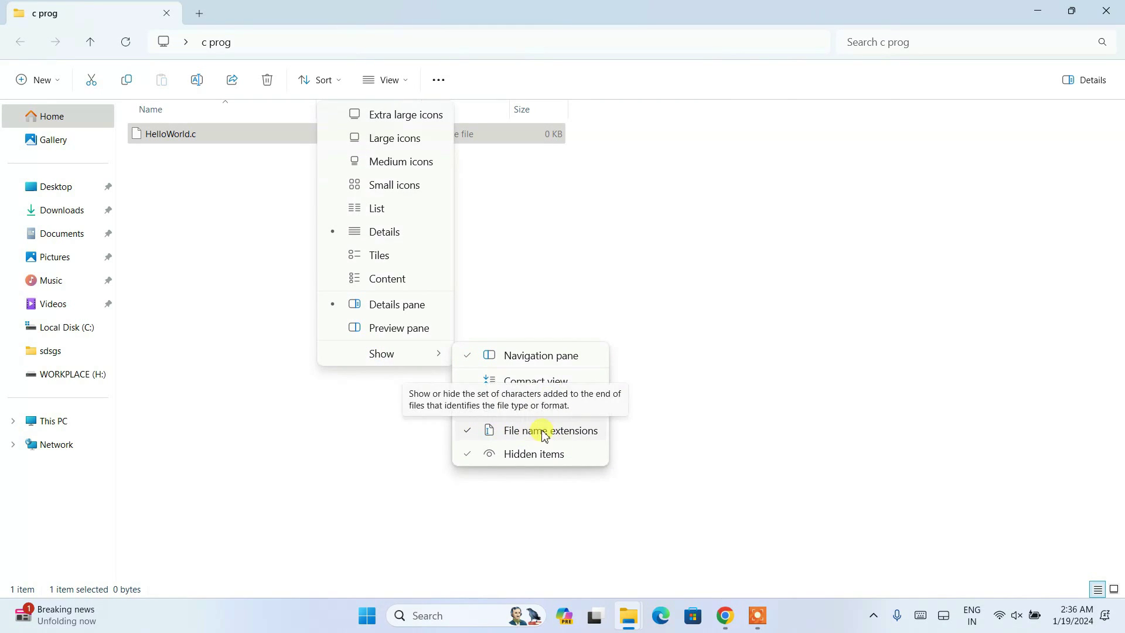
{"action": "left_click", "coordinate": [226, 218]}
{"action": "left_click", "coordinate": [197, 141]}
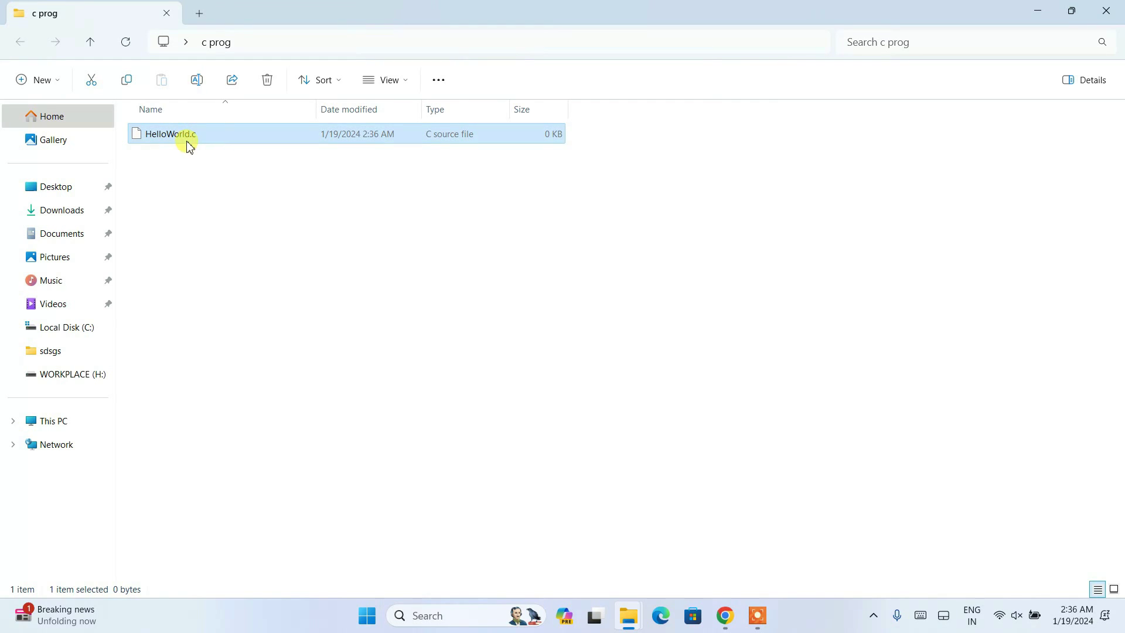
{"action": "right_click", "coordinate": [225, 135]}
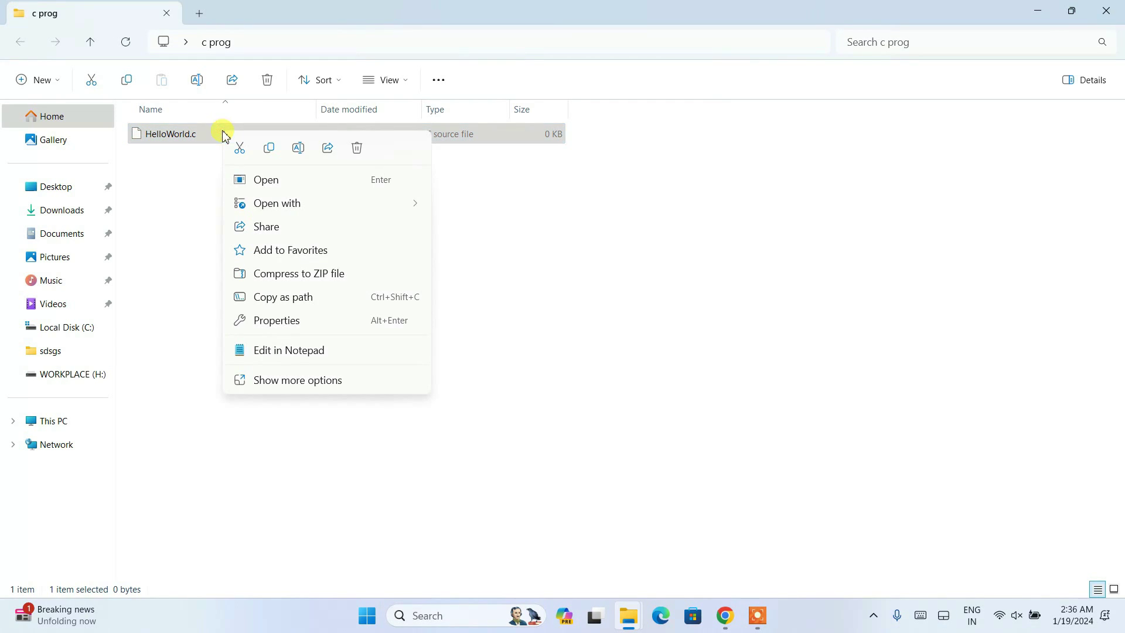
Step: Write a C program in HelloWorld.c that includes stdio.h and prints 'Hello World' from main, then save it
{"action": "left_click", "coordinate": [296, 350]}
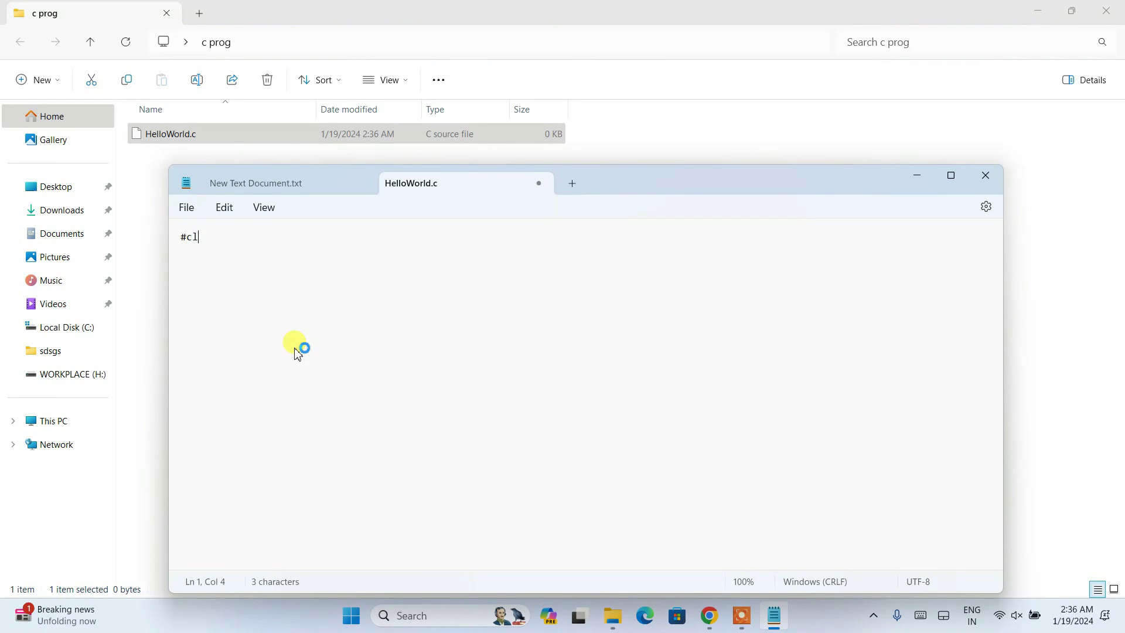
{"action": "key", "text": "BackSpace"}
{"action": "key", "text": "BackSpace"}
{"action": "type", "text": "#"}
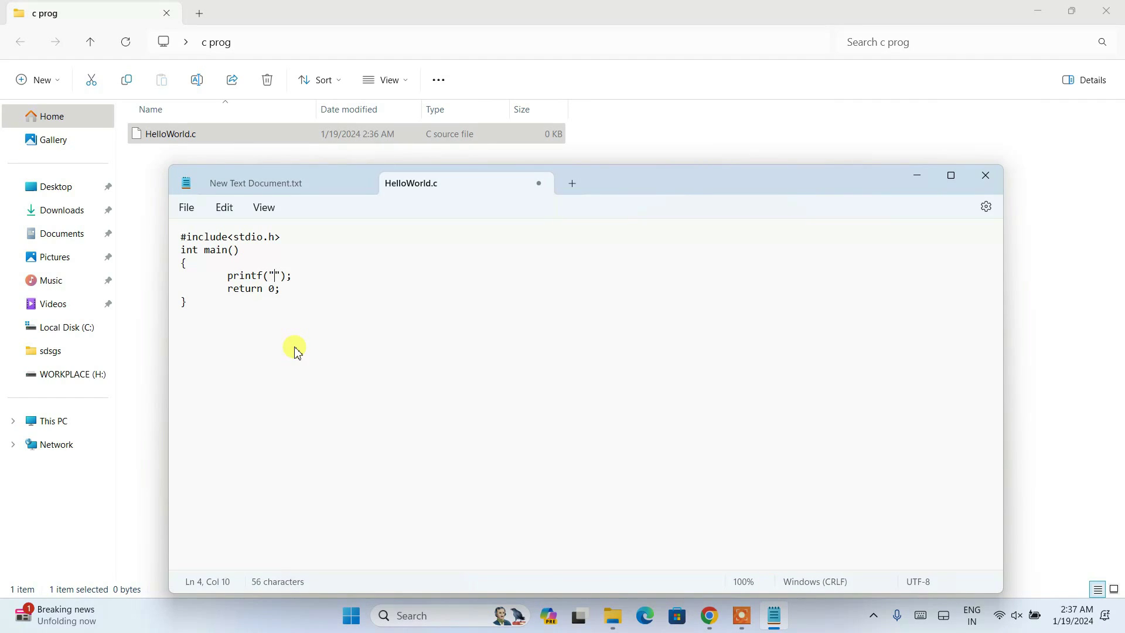
{"action": "type", "text": "lo World"}
{"action": "left_click", "coordinate": [186, 208]}
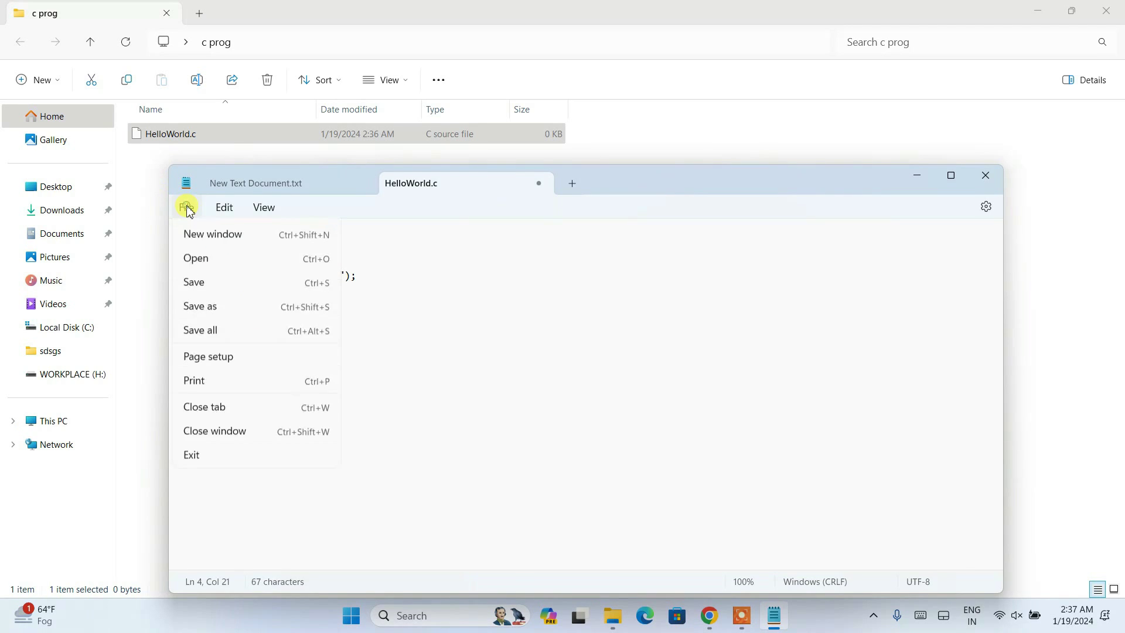
{"action": "left_click", "coordinate": [188, 306]}
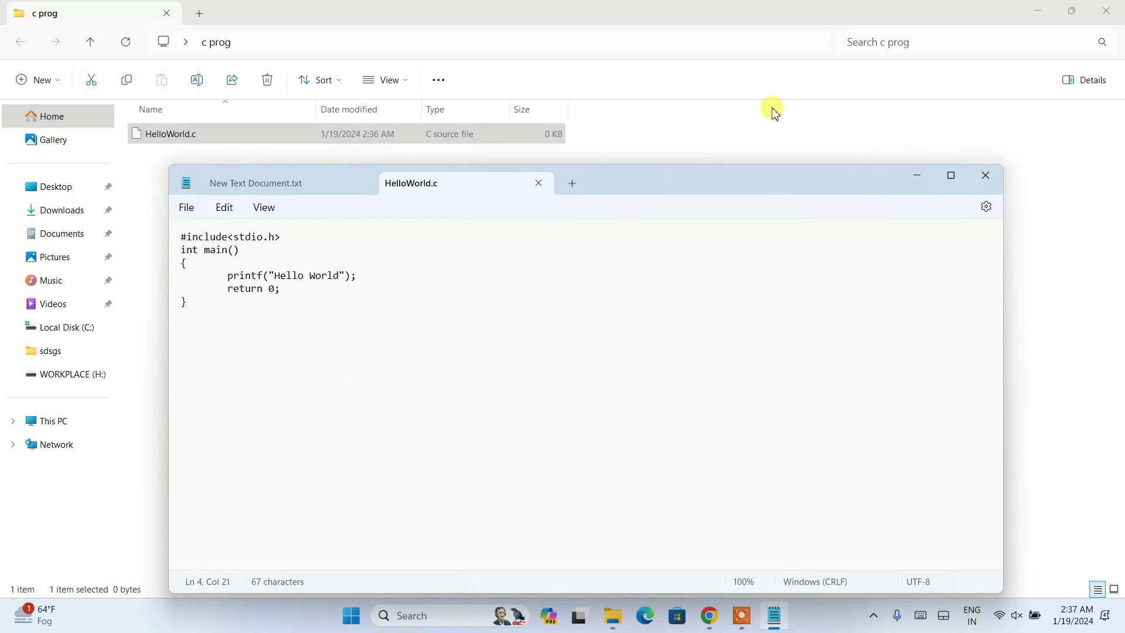
Step: Launch a Command Prompt in the c prog folder from Explorer's address bar
{"action": "left_click", "coordinate": [482, 25]}
{"action": "left_click", "coordinate": [384, 51]}
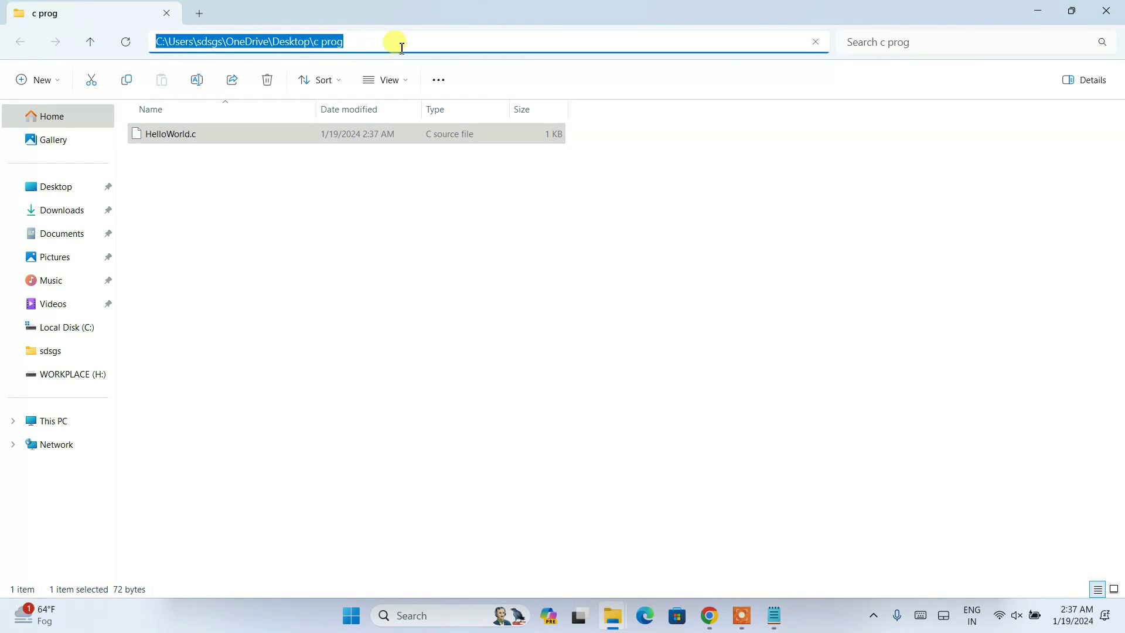
{"action": "type", "text": "cmd"}
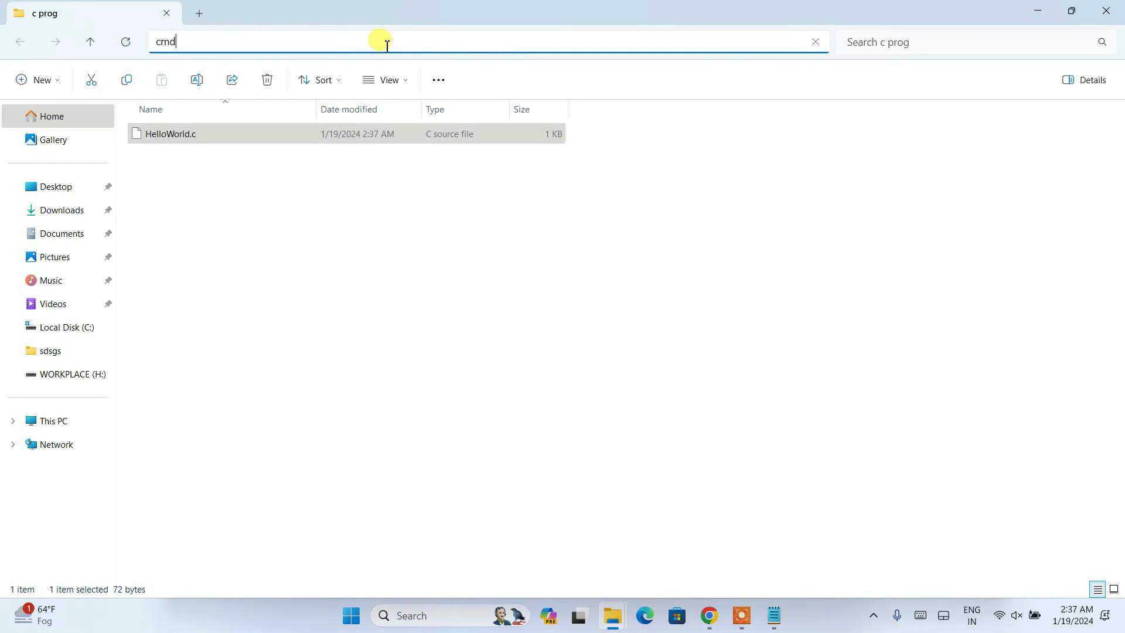
{"action": "key", "text": "Return"}
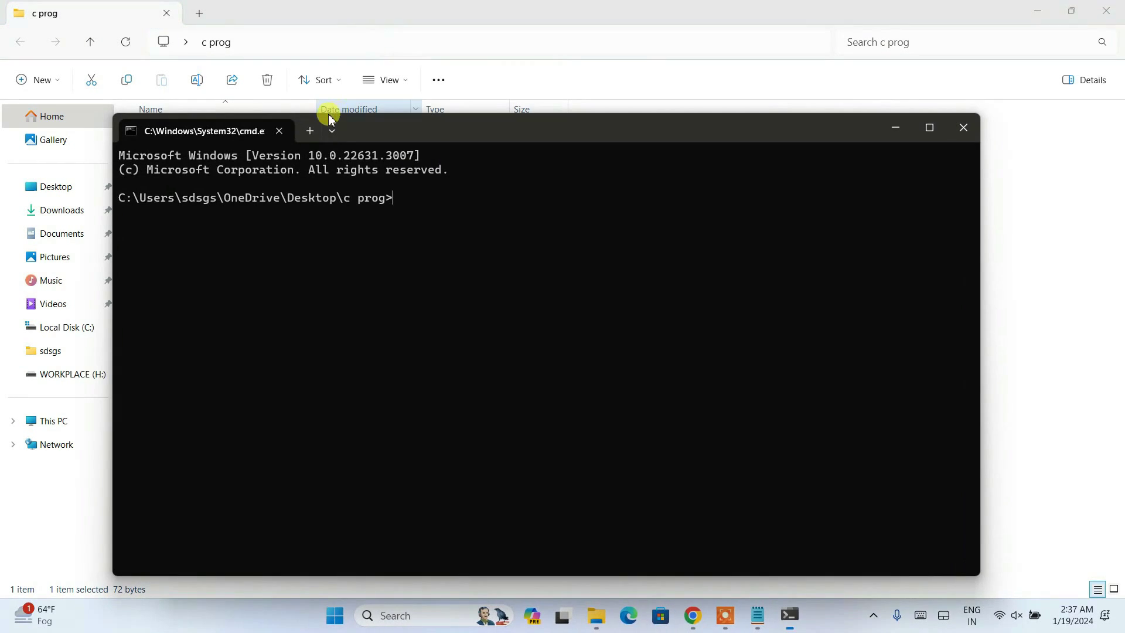
{"action": "left_click_drag", "start_coordinate": [368, 130], "coordinate": [564, 198]}
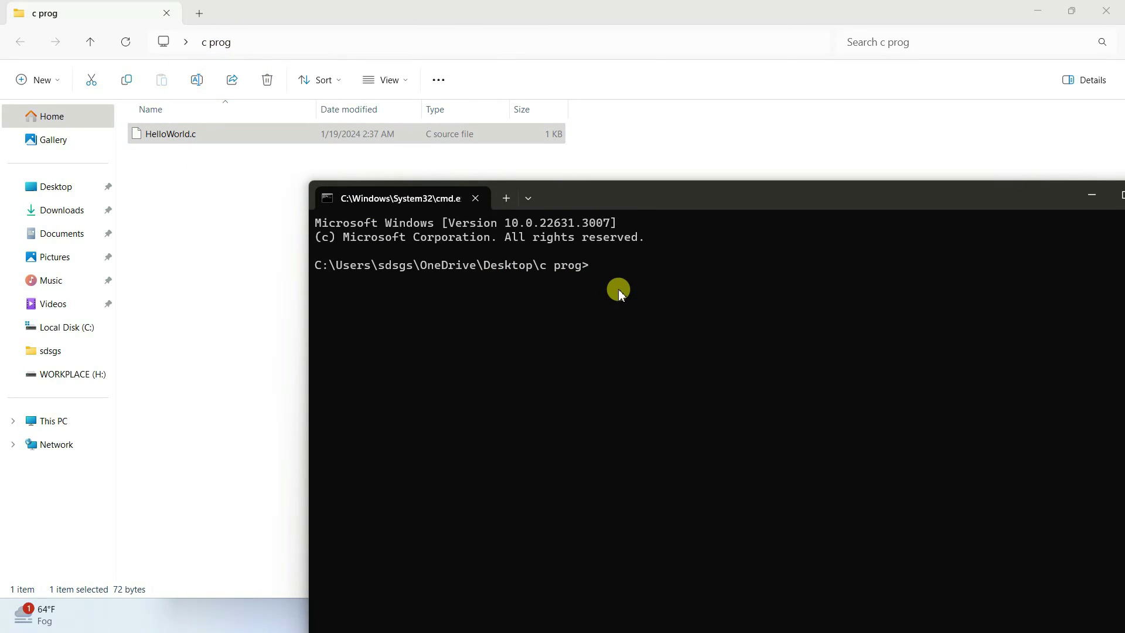
Step: Compile the program with 'gcc HelloWorld.c' to produce a.exe
{"action": "type", "text": "gcc"}
{"action": "left_click", "coordinate": [166, 138]}
{"action": "left_click", "coordinate": [576, 267]}
{"action": "type", "text": "HelloWorld.c"}
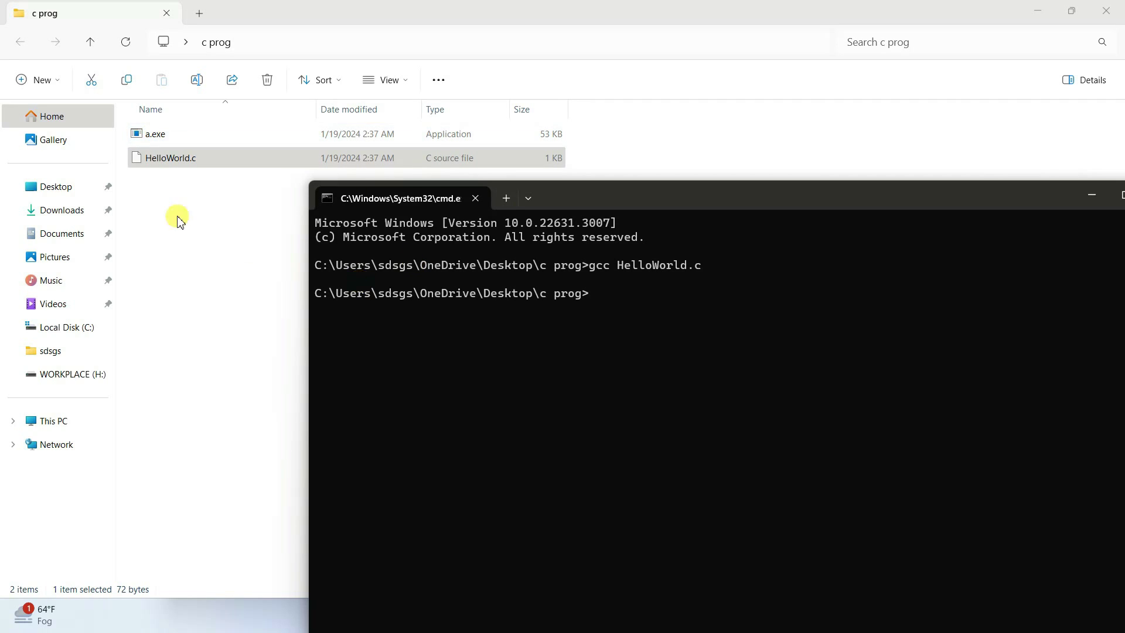
Step: Run the compiled program 'a' and check that it prints Hello World
{"action": "left_click", "coordinate": [234, 153]}
{"action": "type", "text": "a"}
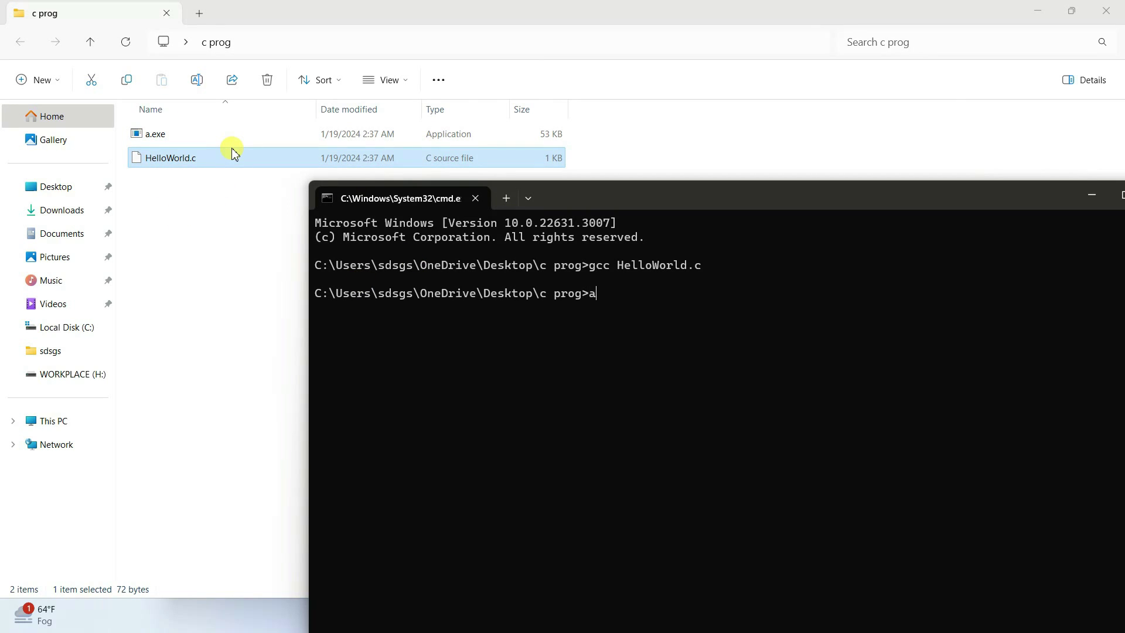
{"action": "key", "text": "Return"}
{"action": "left_click", "coordinate": [445, 340]}
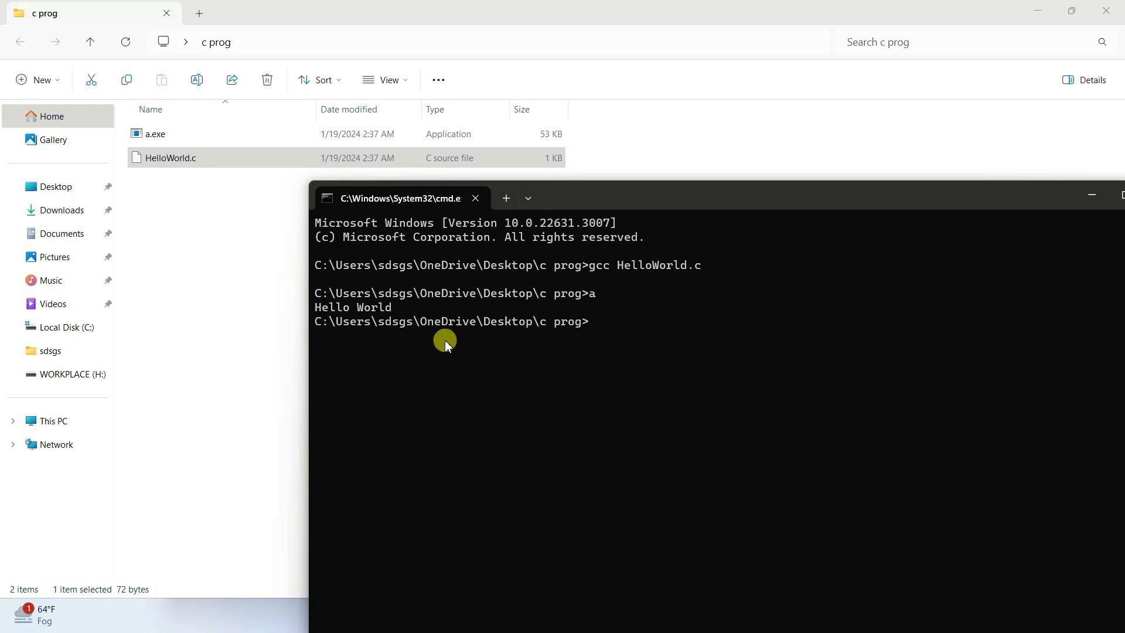
{"action": "left_click_drag", "start_coordinate": [395, 307], "coordinate": [343, 308]}
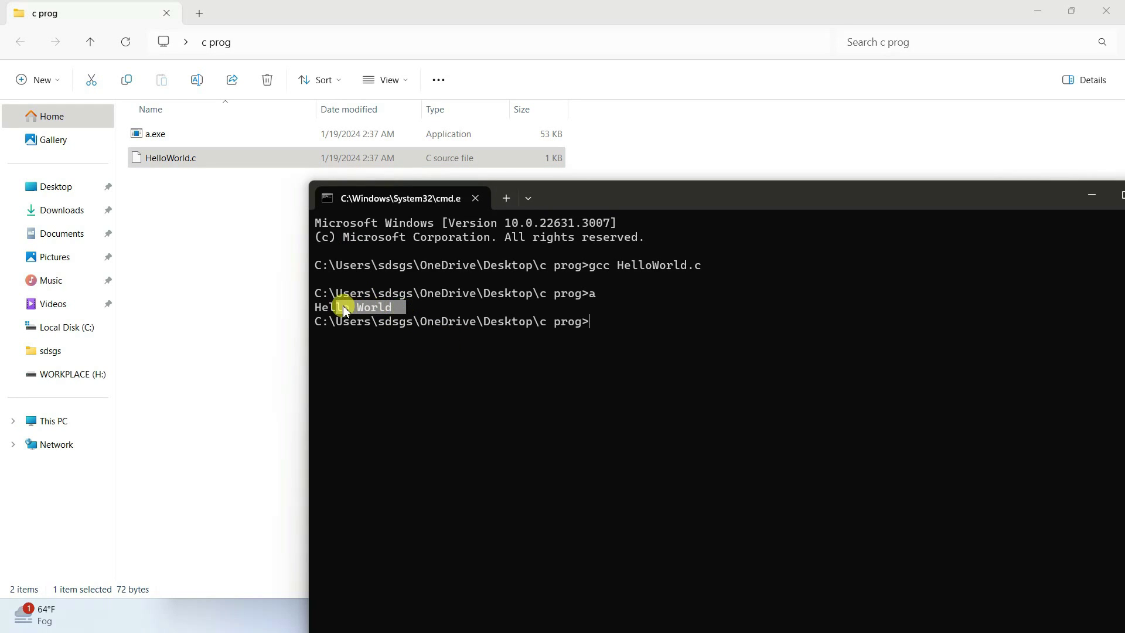
{"action": "left_click", "coordinate": [408, 321]}
{"action": "left_click_drag", "start_coordinate": [565, 188], "coordinate": [467, 78]}
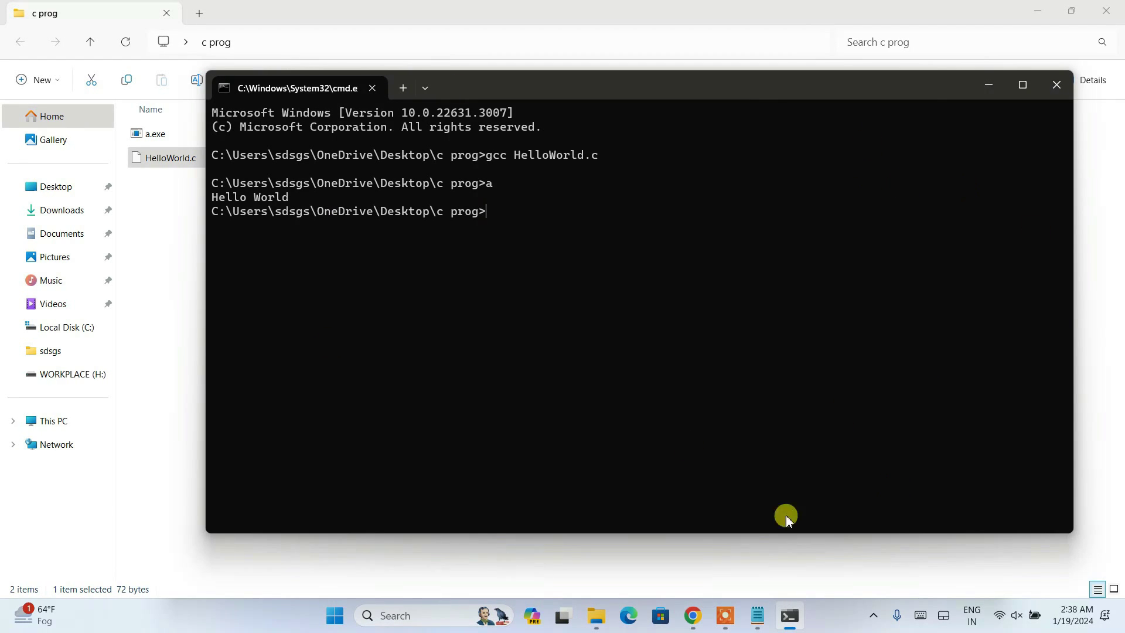
{"action": "left_click", "coordinate": [693, 614]}
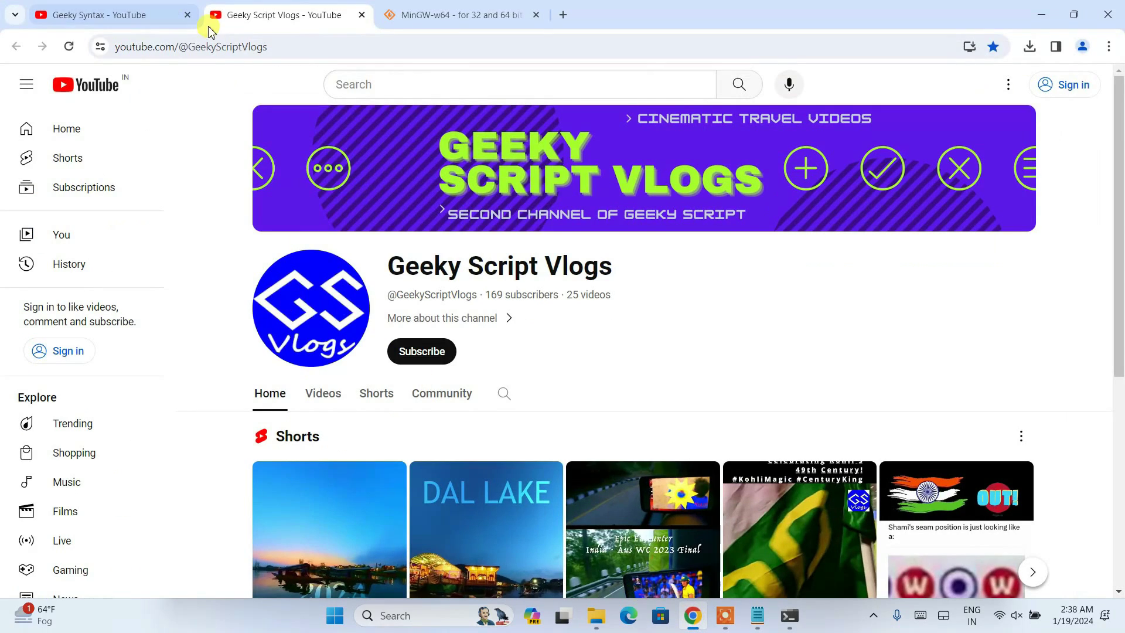
{"action": "left_click_drag", "start_coordinate": [393, 265], "coordinate": [691, 274]}
{"action": "left_click", "coordinate": [691, 273]}
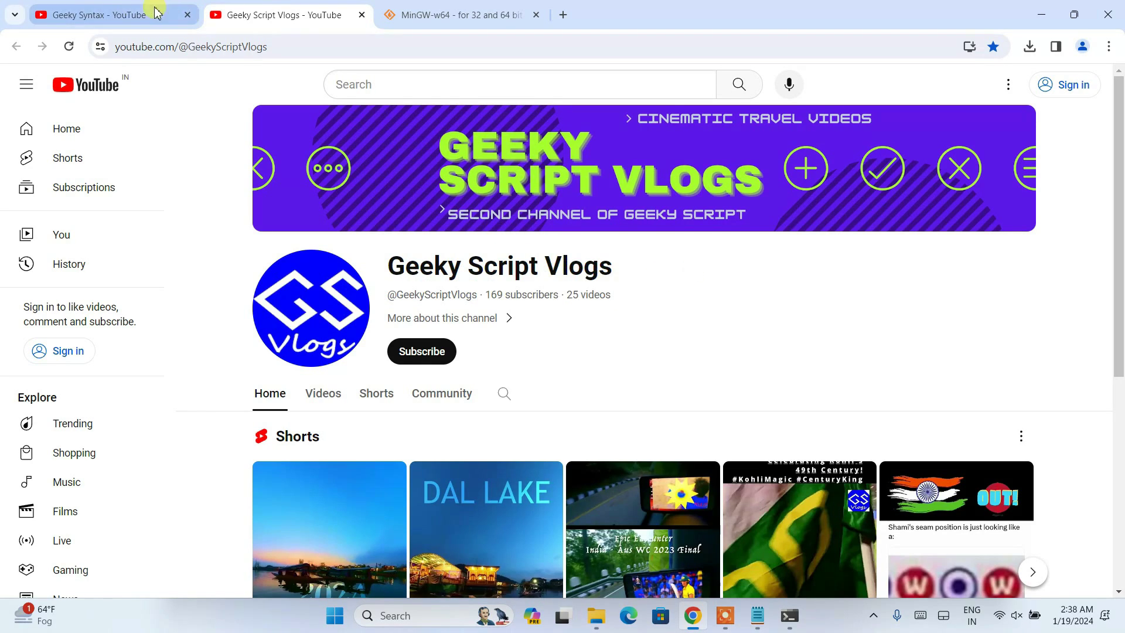
{"action": "left_click", "coordinate": [132, 21]}
{"action": "left_click_drag", "start_coordinate": [406, 266], "coordinate": [557, 269]}
{"action": "left_click", "coordinate": [639, 272]}
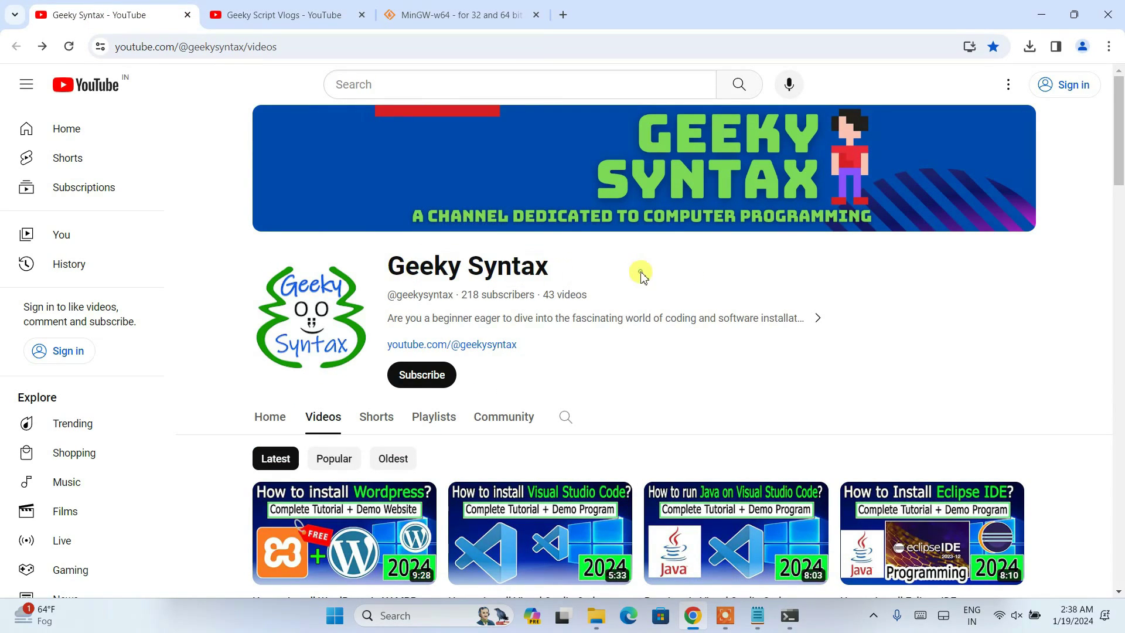
{"action": "left_click", "coordinate": [1041, 14]}
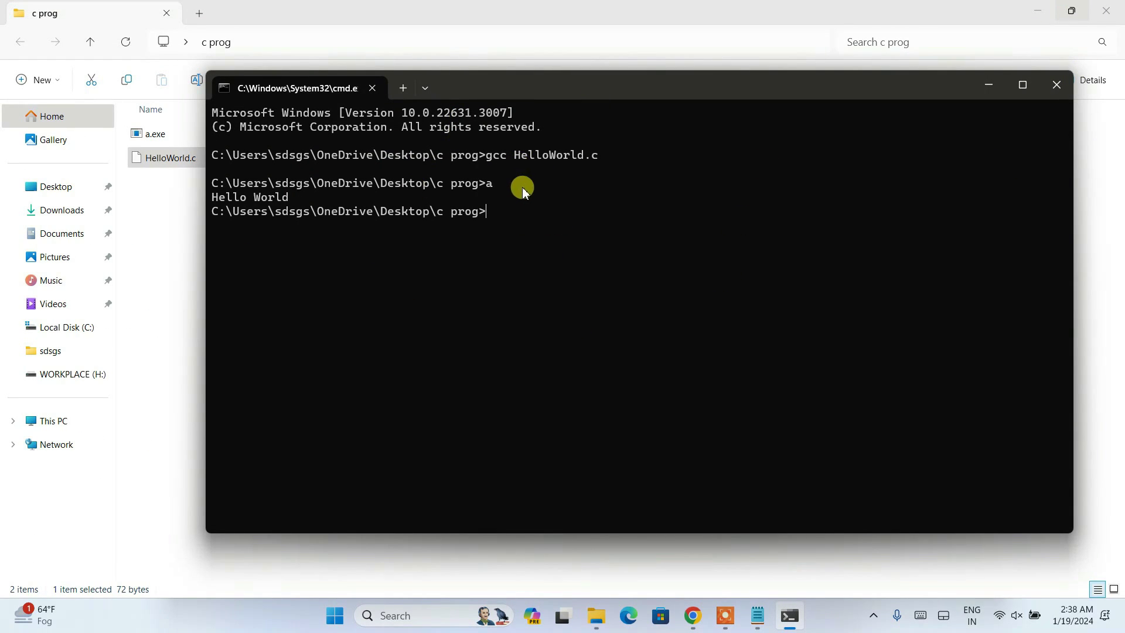